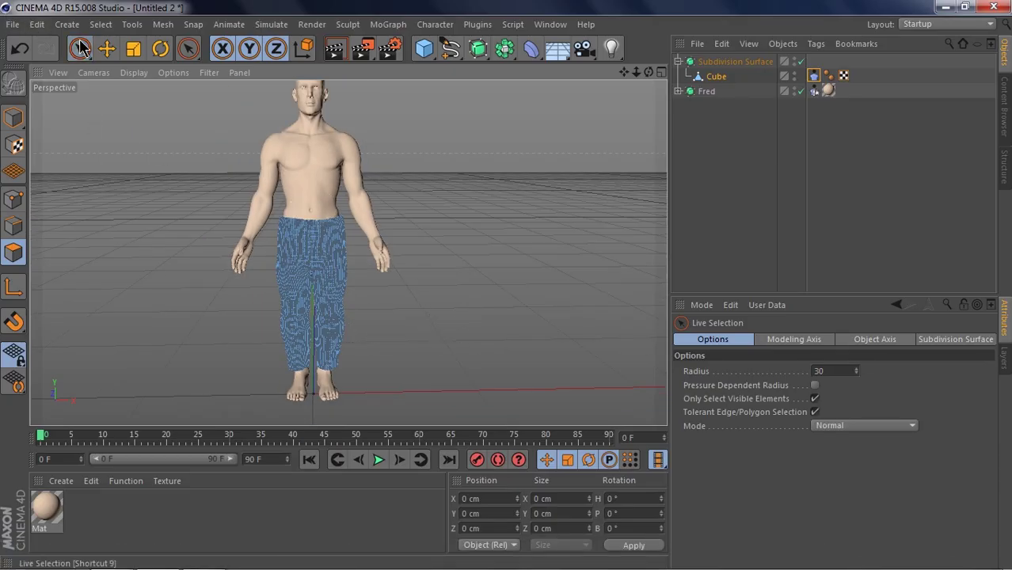
- Examine the finished grey trousers on the male figure from the front and at an angle
click(715, 109)
scroll(327, 333, up, 2)
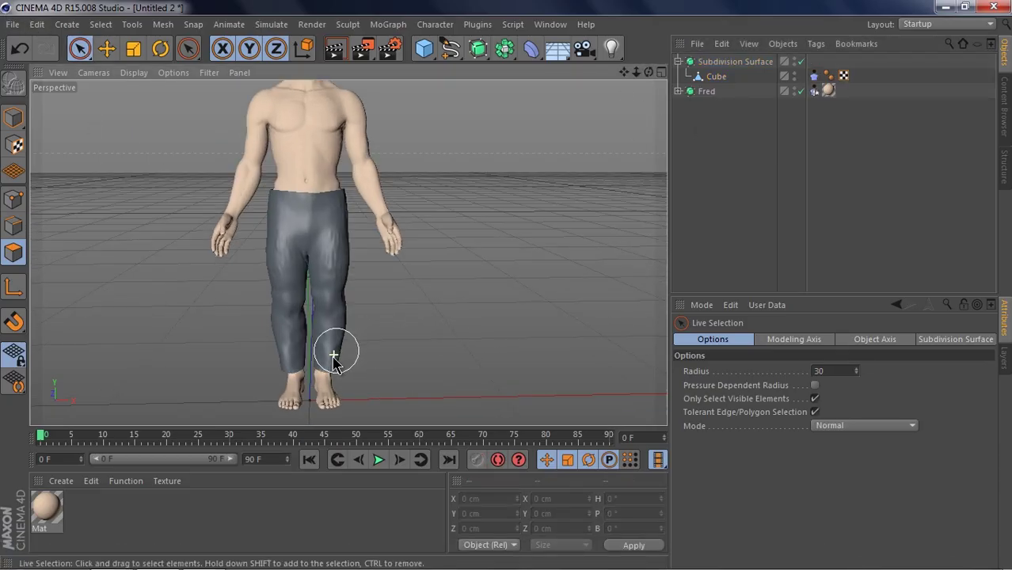
scroll(328, 328, up, 2)
scroll(285, 300, down, 3)
scroll(294, 234, up, 4)
alt+drag(294, 235, 395, 237)
scroll(388, 239, down, 3)
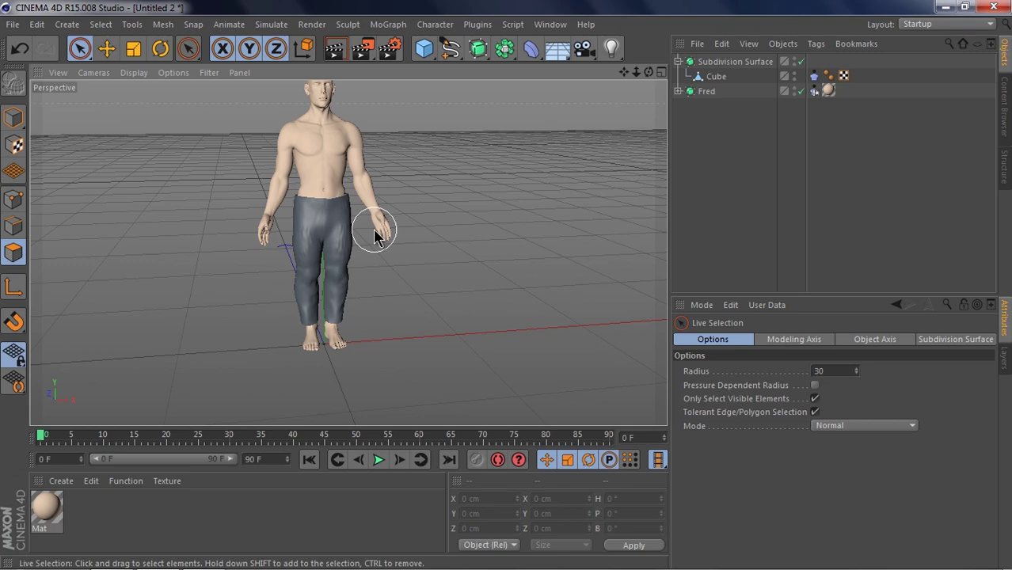
- Open 232.c4d and inspect the red trousers on the figure from the side and close up from the front
key(ctrl+o)
double_click(168, 150)
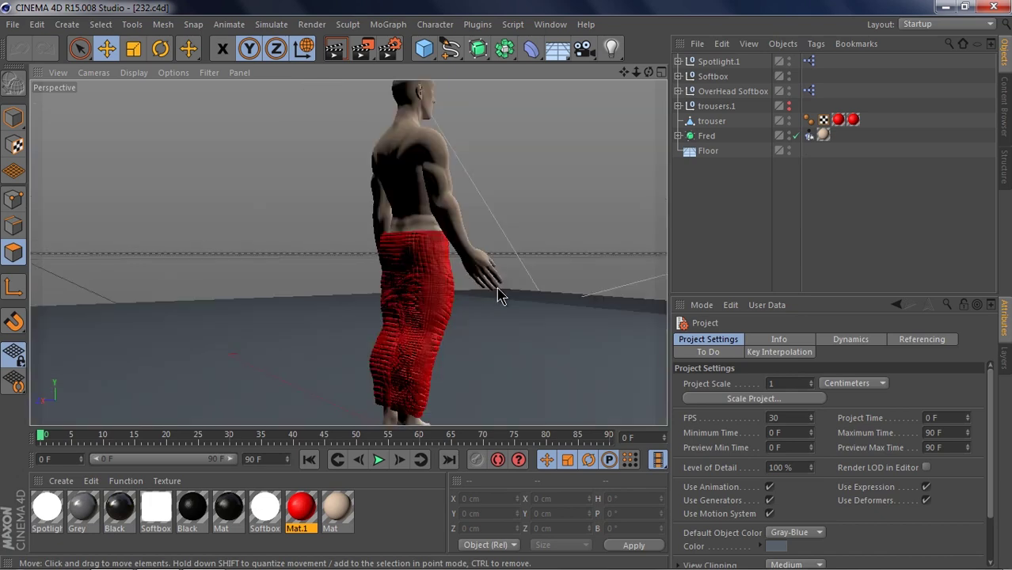
alt+drag(485, 301, 251, 270)
alt+right_drag(326, 275, 411, 189)
alt+drag(383, 217, 354, 252)
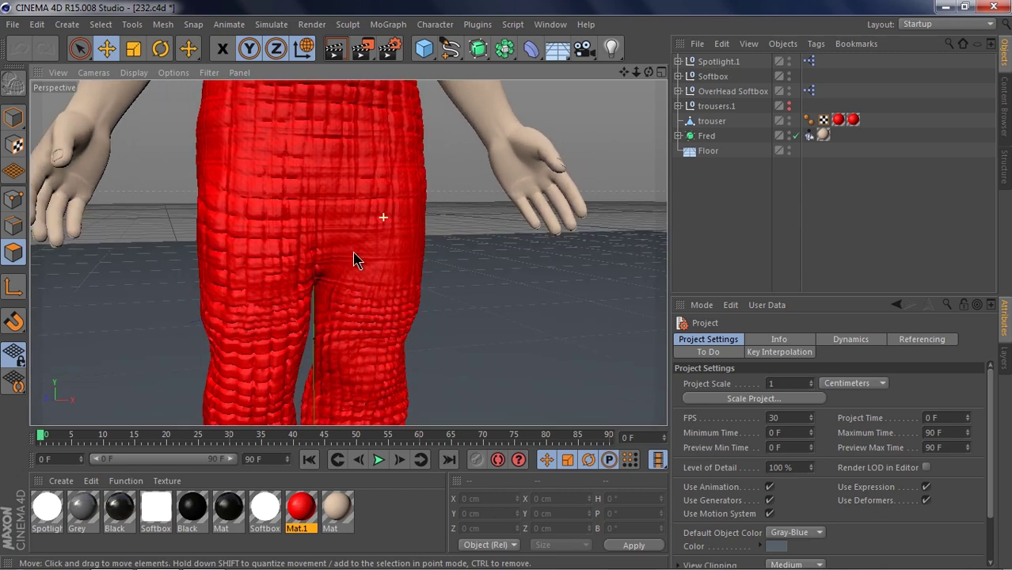
- Create a new project and set its render output to the HDTV 1080 25 preset
click(12, 24)
click(32, 41)
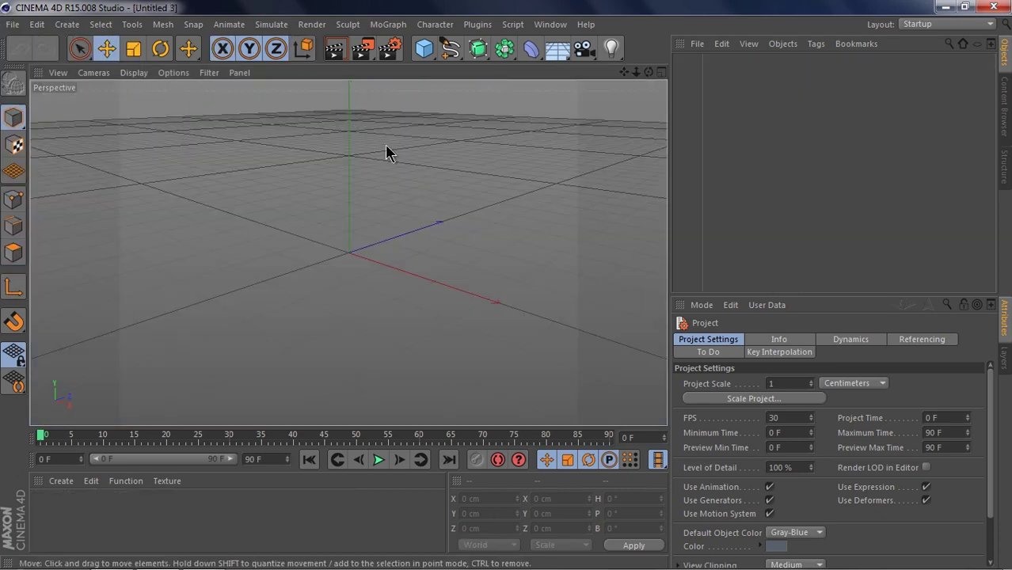
click(384, 49)
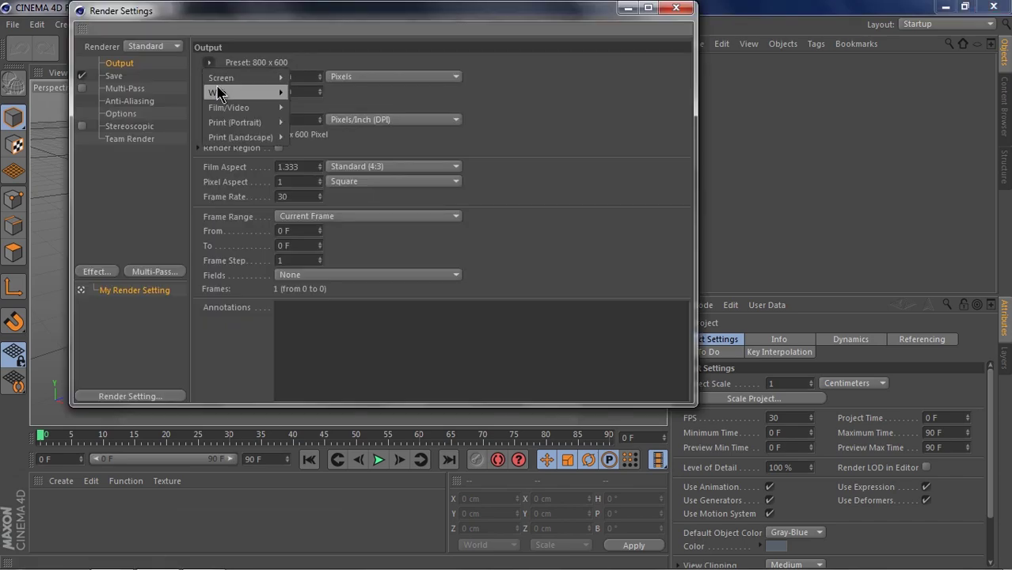
mouse_move(228, 107)
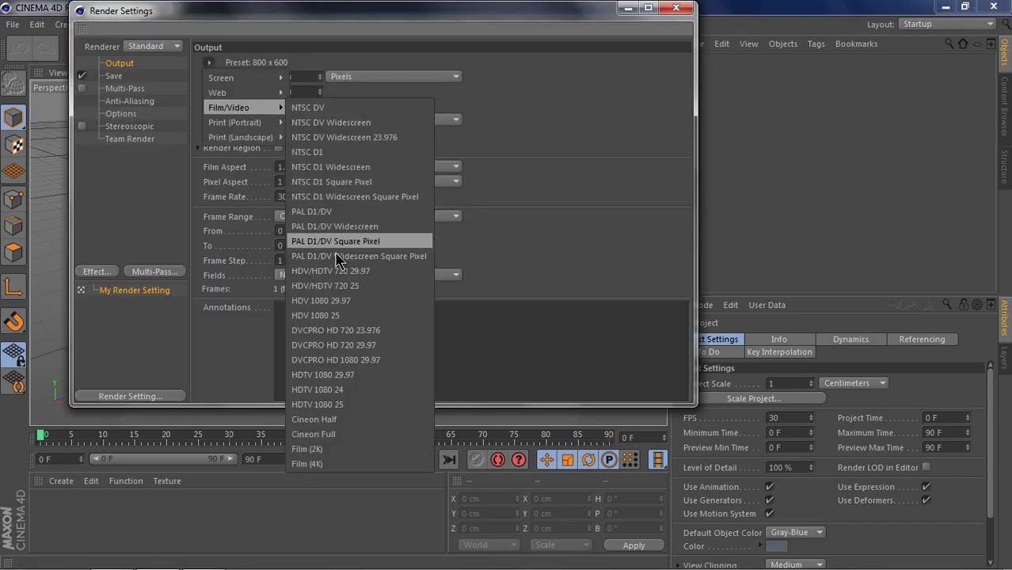
click(358, 405)
click(663, 10)
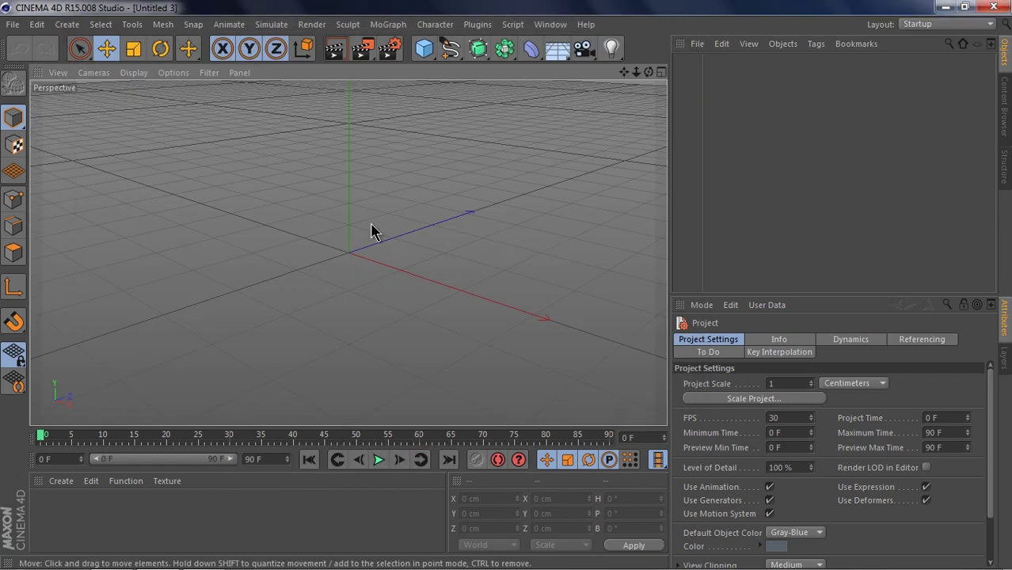
- Load the Fred figure from the content library into the empty scene
alt+drag(381, 251, 381, 206)
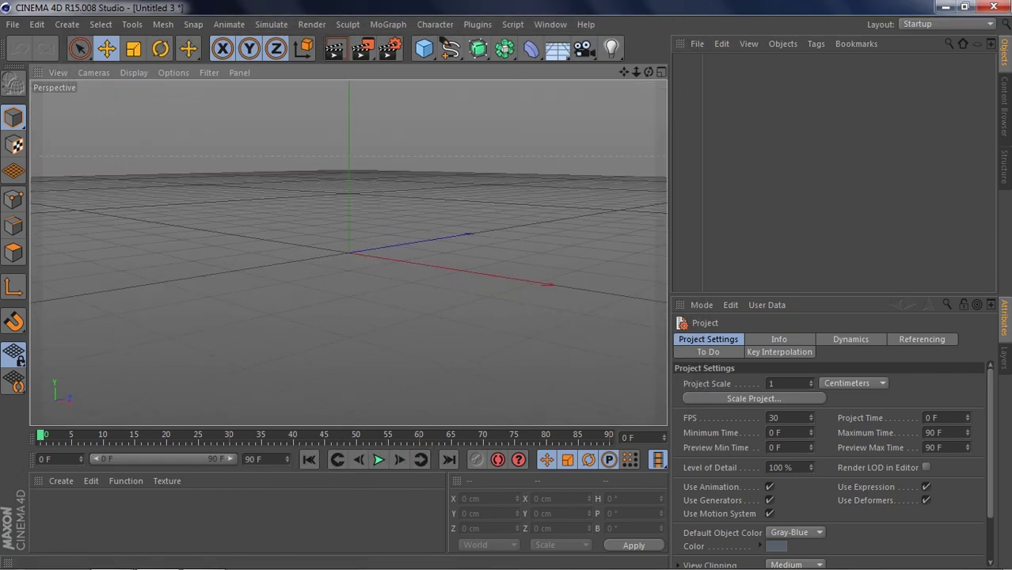
click(1003, 106)
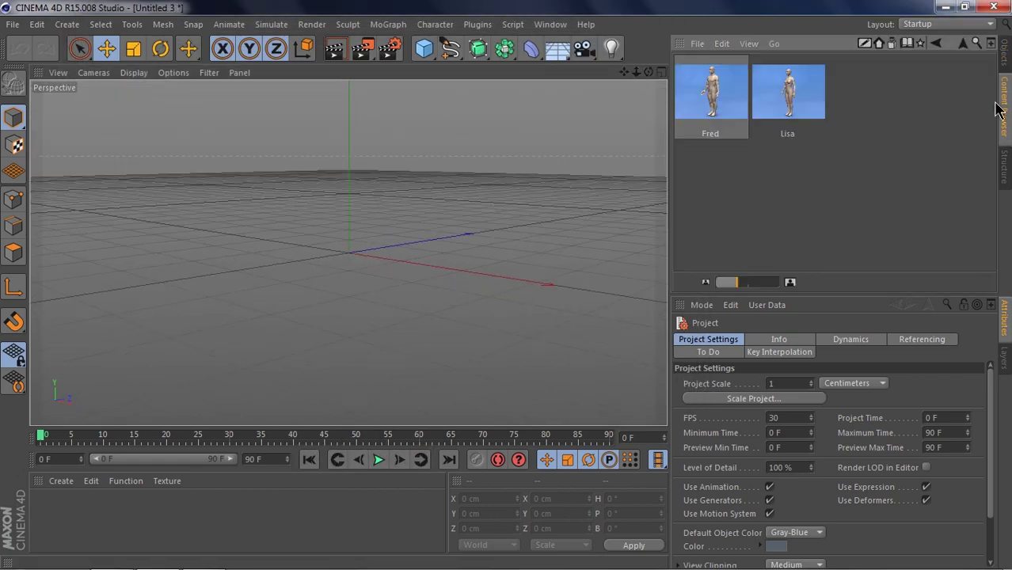
double_click(721, 90)
- Browse from the top-level library folders through Prime back to the folder holding Fred and Lisa
click(963, 44)
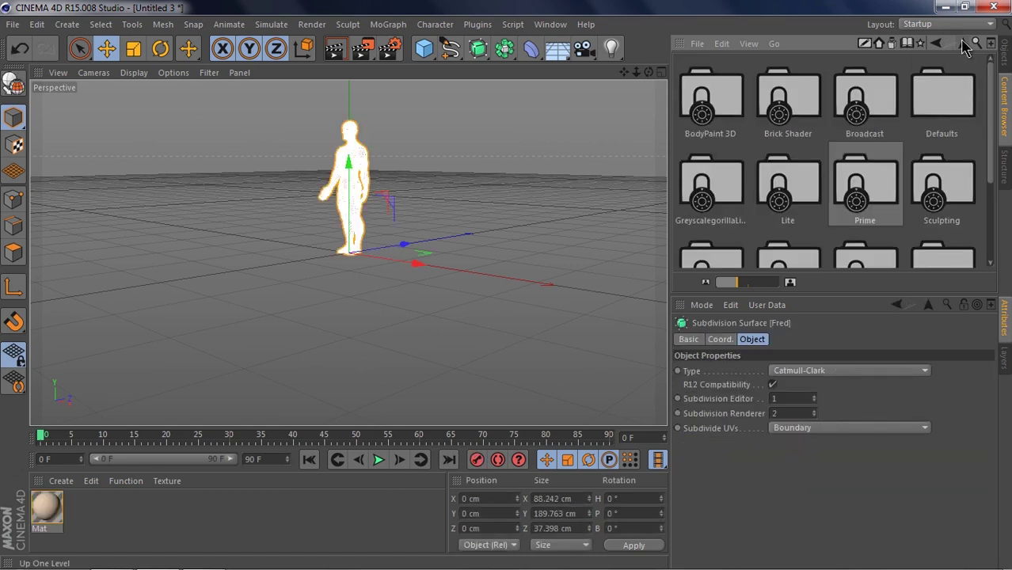
click(963, 45)
double_click(720, 175)
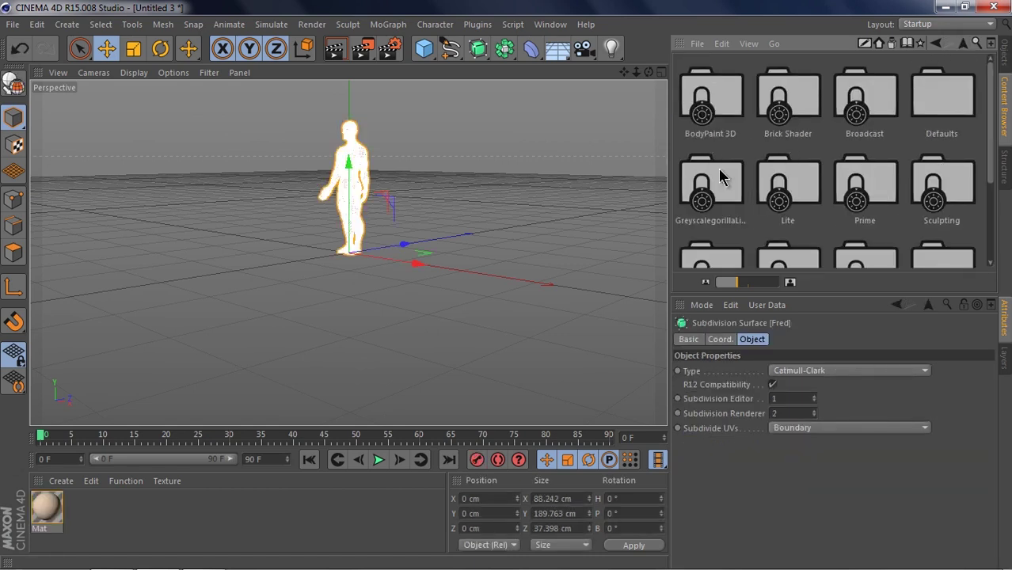
double_click(859, 170)
double_click(928, 104)
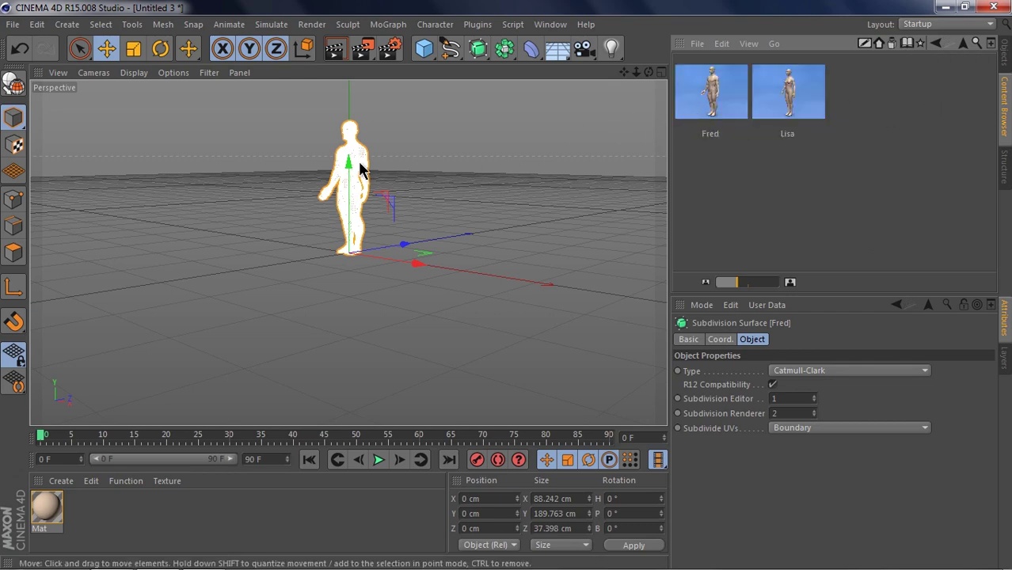
- Add a cube at Fred's feet and shrink it to about 63 × 56 × 77 cm
alt+drag(361, 169, 350, 185)
scroll(350, 186, up, 5)
click(425, 49)
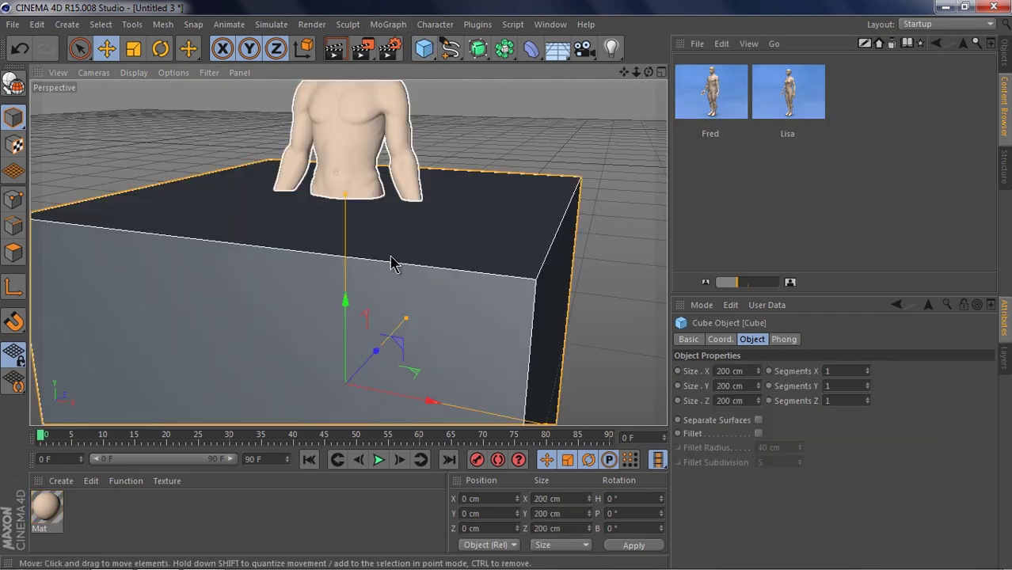
scroll(392, 262, down, 2)
drag(356, 213, 386, 347)
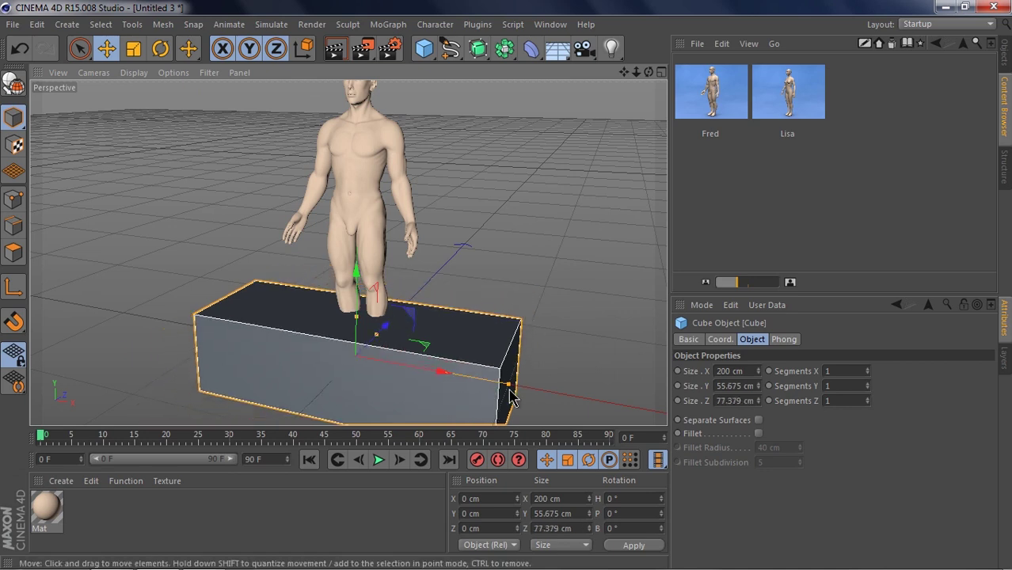
drag(507, 394, 388, 336)
- In the Front view, raise the cube to hip height at about Y 88 cm
middle_click(378, 329)
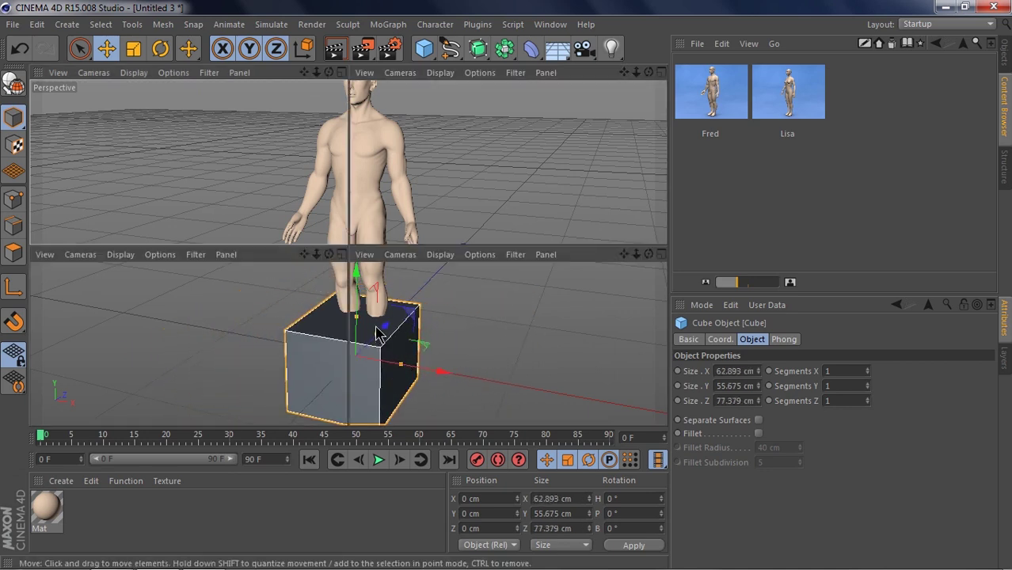
middle_click(535, 346)
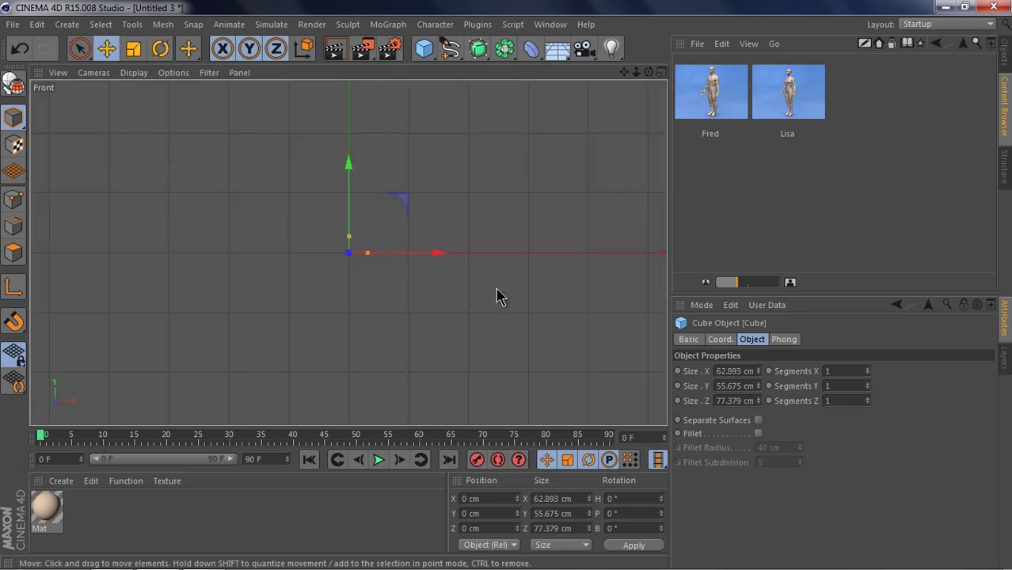
scroll(496, 294, up, 10)
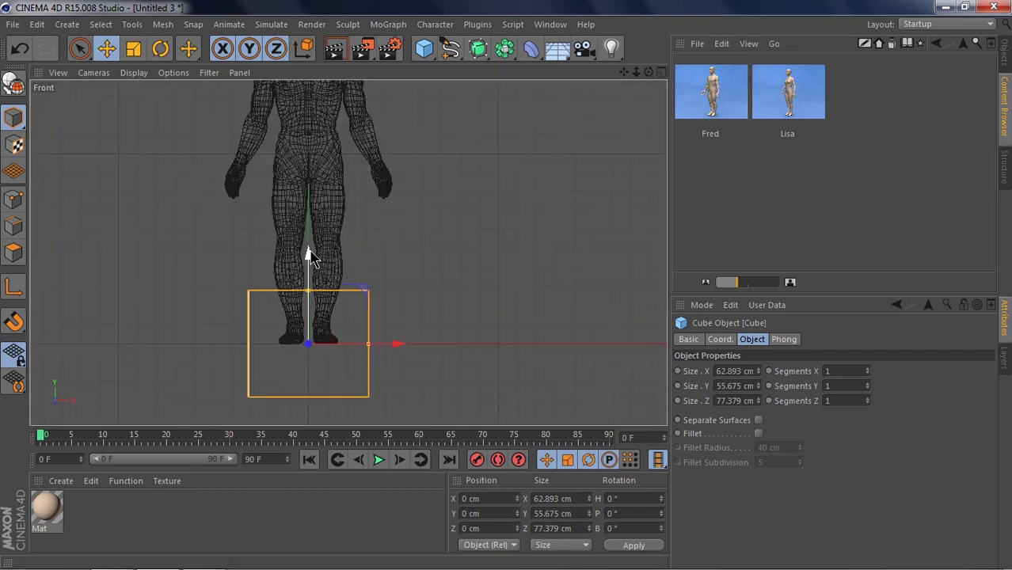
drag(310, 249, 328, 98)
scroll(373, 170, up, 6)
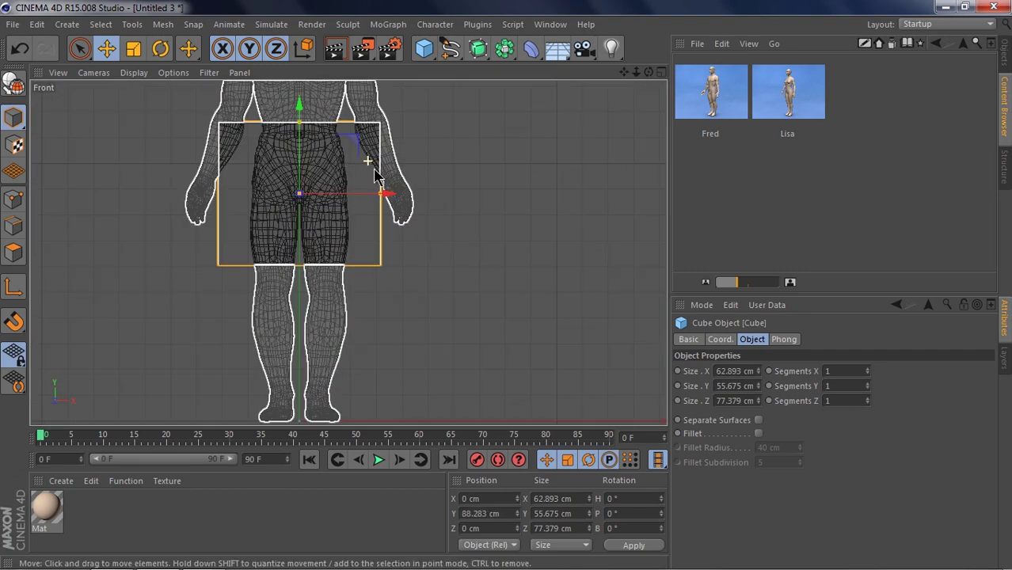
- Fit the cube around Fred's hips, about 41 cm wide and 39 cm high, at about Y 95 cm
drag(391, 218, 352, 219)
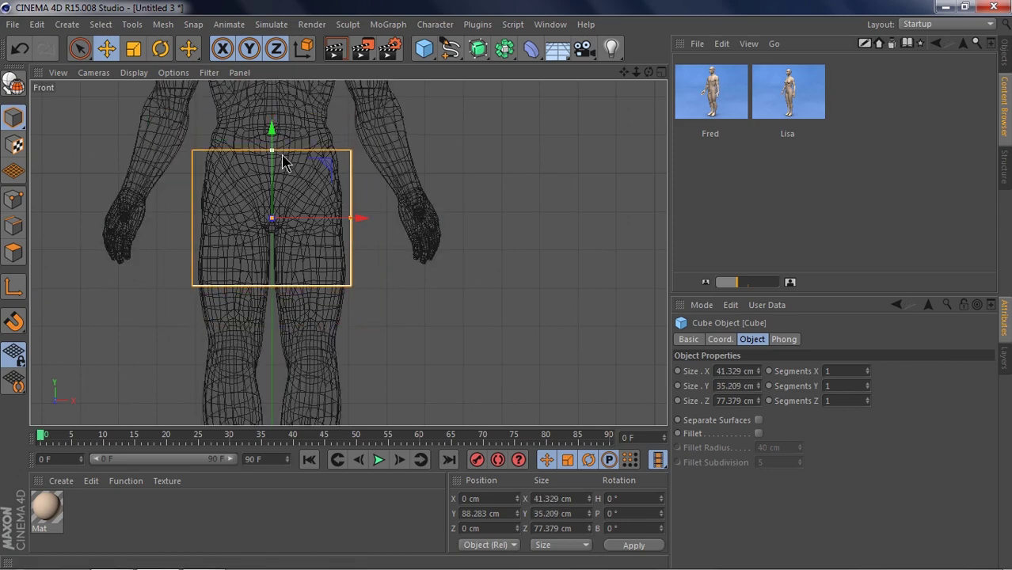
drag(273, 173, 276, 140)
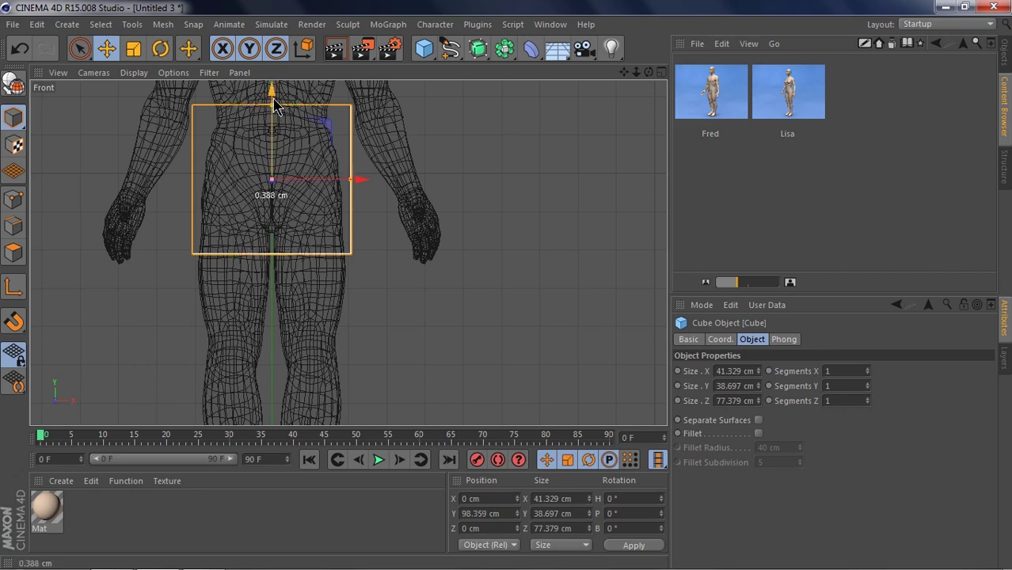
drag(275, 106, 277, 115)
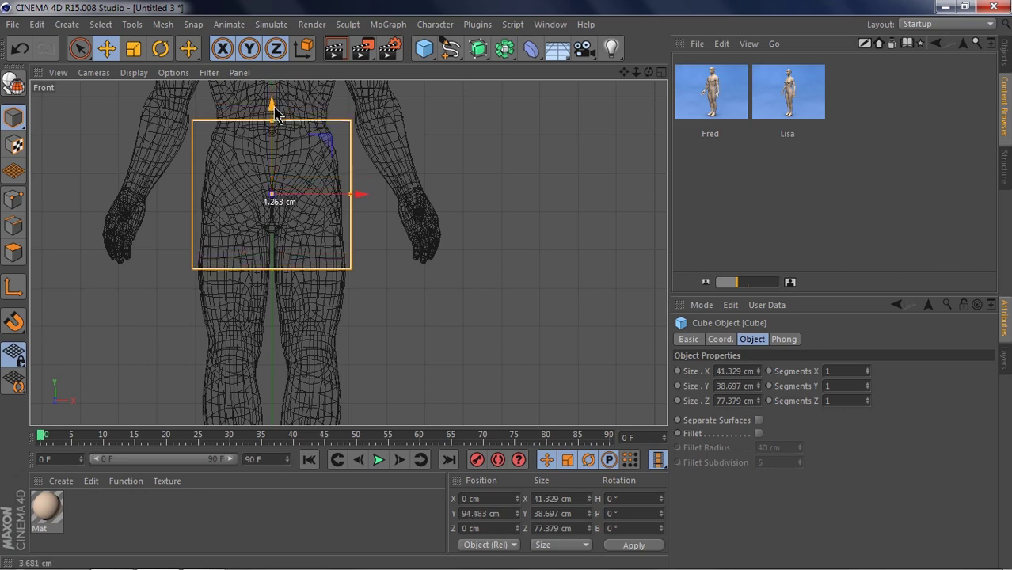
mouse_move(344, 237)
alt+mouse_down()
mouse_move(211, 252)
mouse_move(349, 253)
alt+mouse_up()
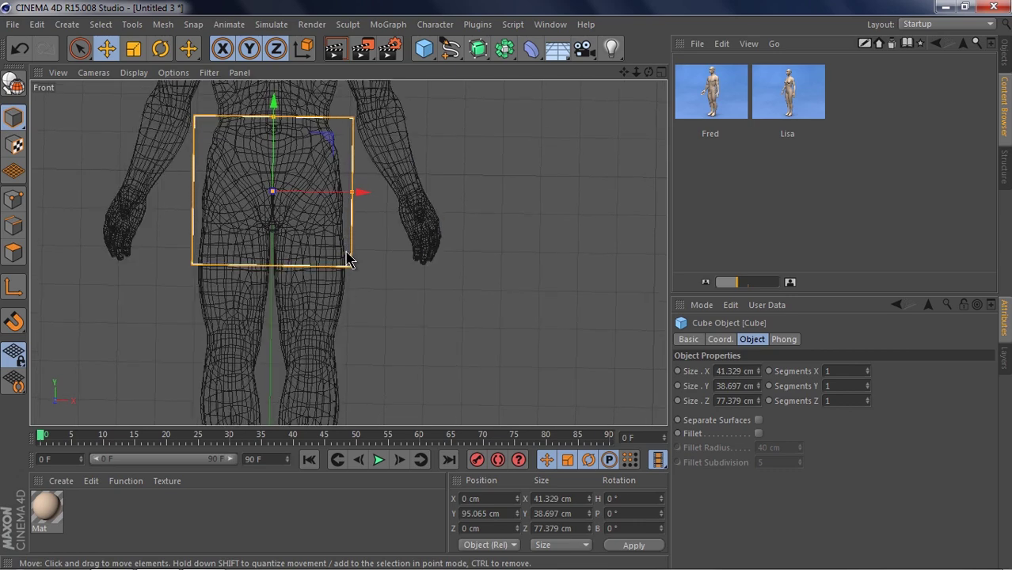
- In the Right view, reduce the cube's depth to about 34 cm so it fits around the hips
middle_click(350, 194)
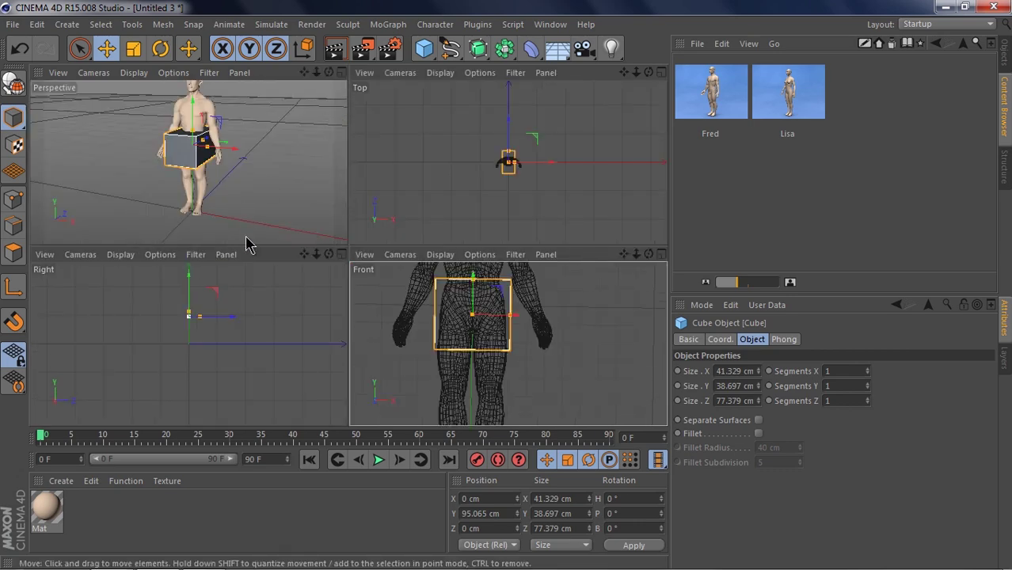
middle_click(212, 294)
alt+right_drag(283, 212, 542, 187)
alt+middle_drag(542, 188, 237, 253)
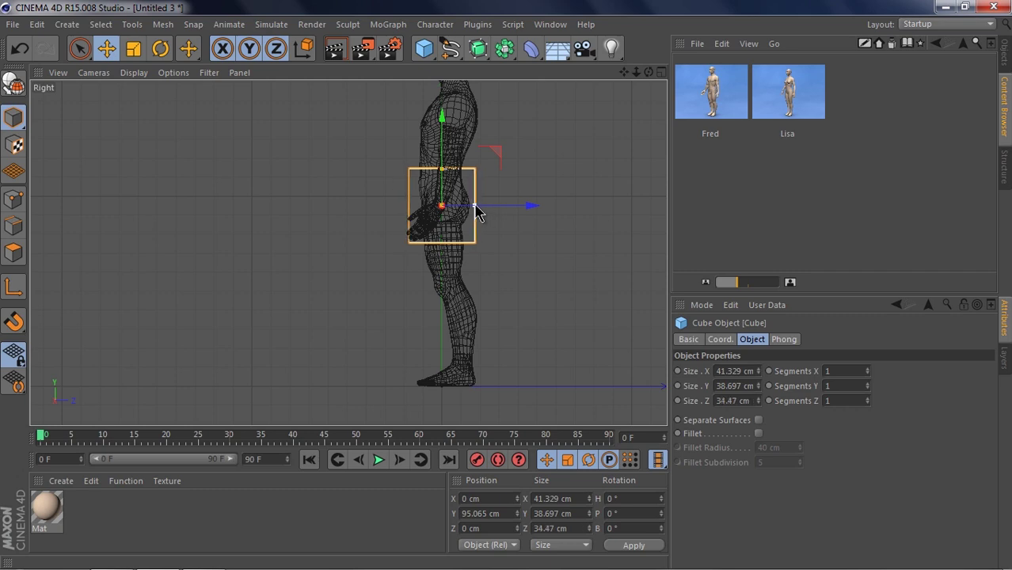
- Set the cube's segments to 53 in X and 10 in Y
middle_click(478, 212)
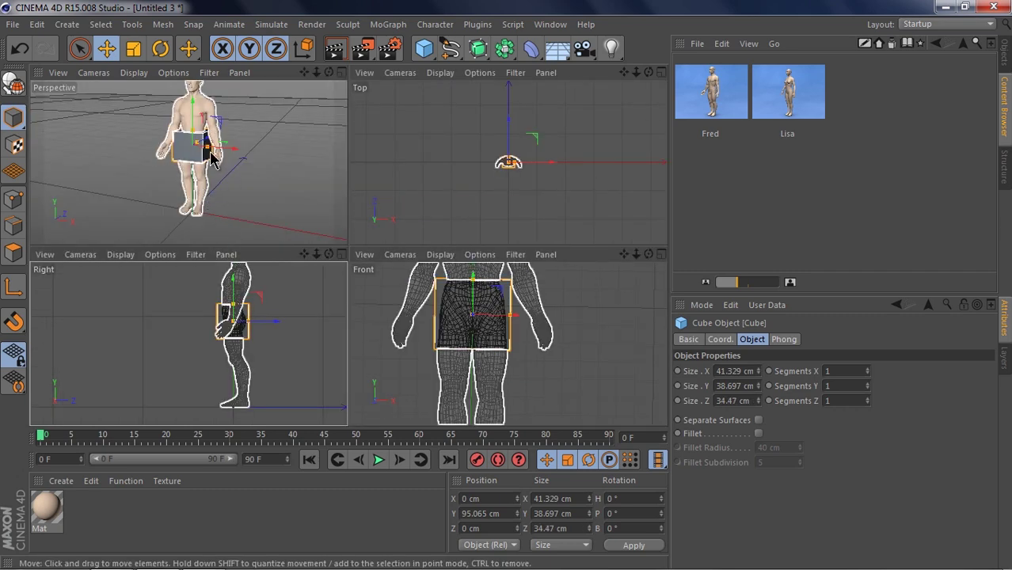
middle_click(218, 170)
click(843, 370)
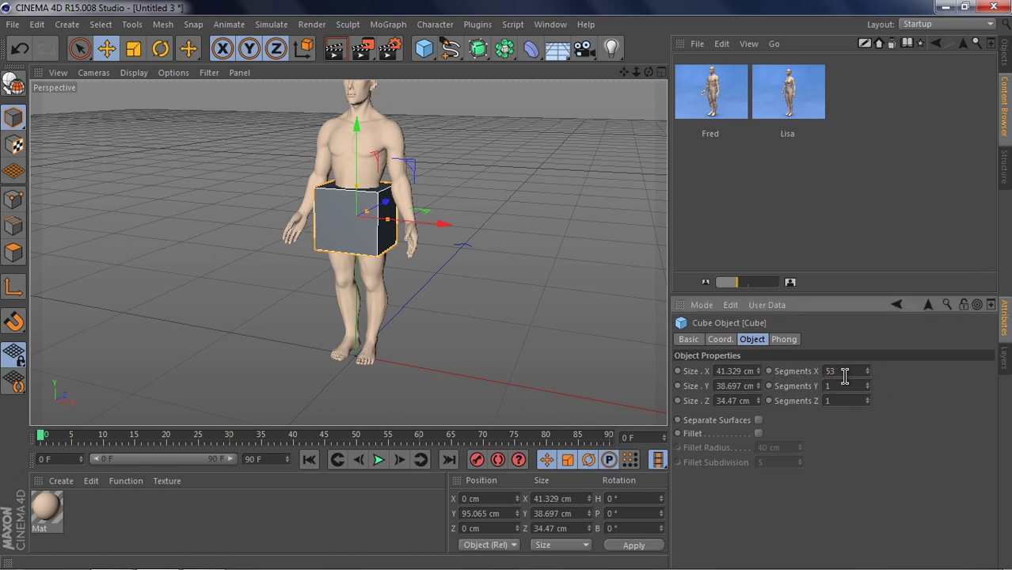
key(Return)
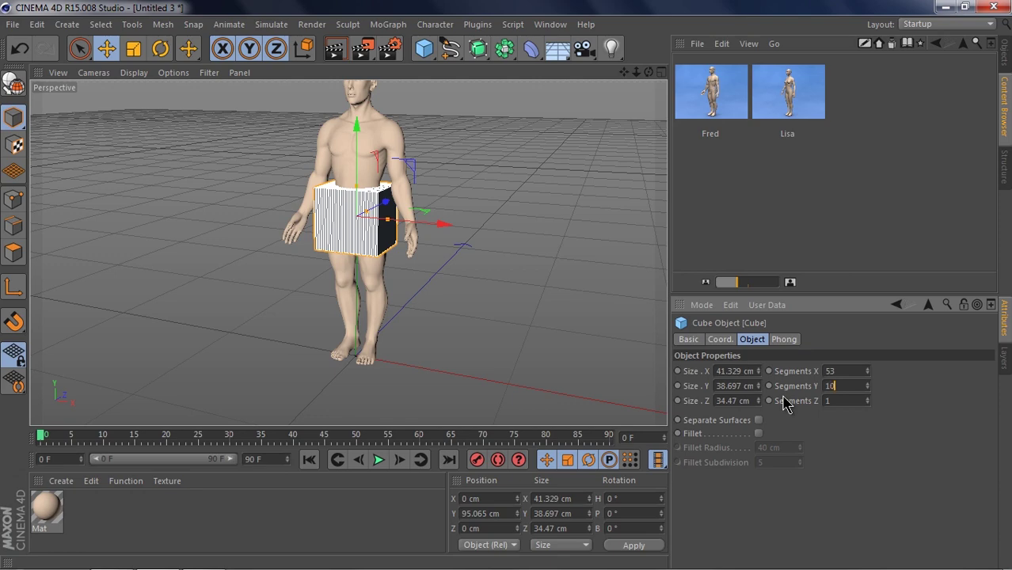
click(472, 278)
- Select the segmented cube and convert it to an editable polygon object
scroll(366, 233, up, 5)
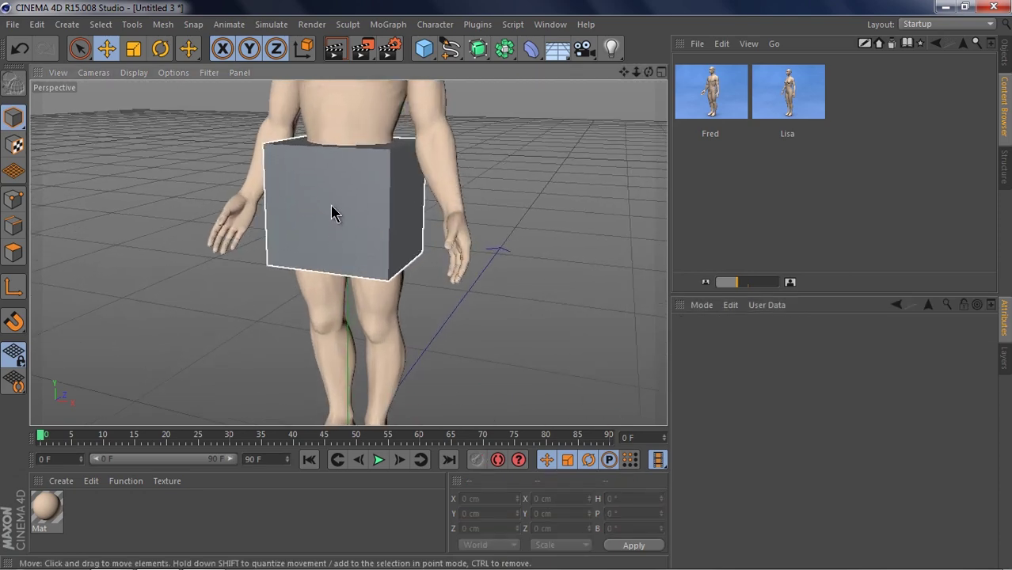
click(332, 207)
alt+drag(377, 188, 395, 236)
scroll(392, 236, up, 5)
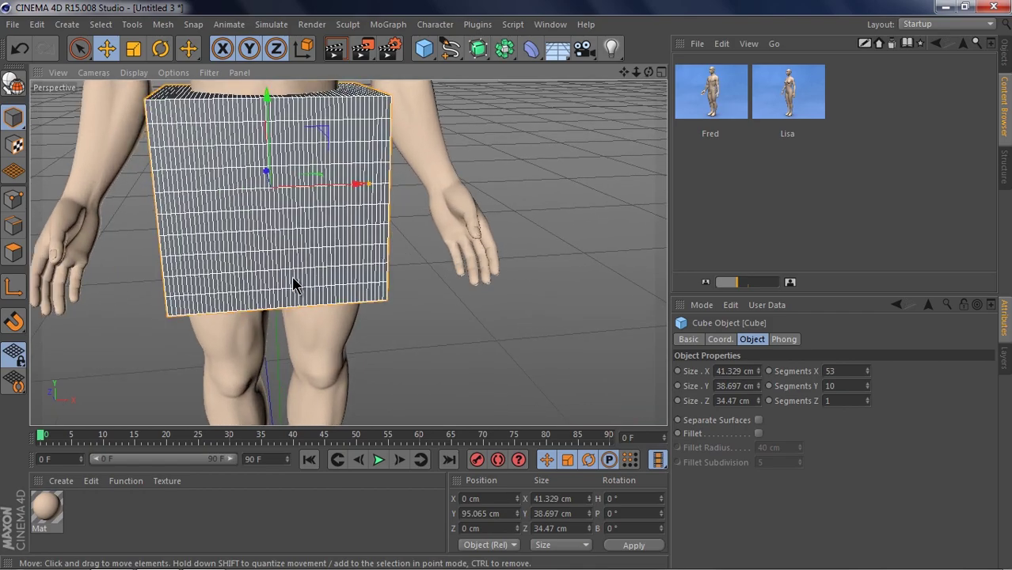
alt+drag(293, 285, 506, 439)
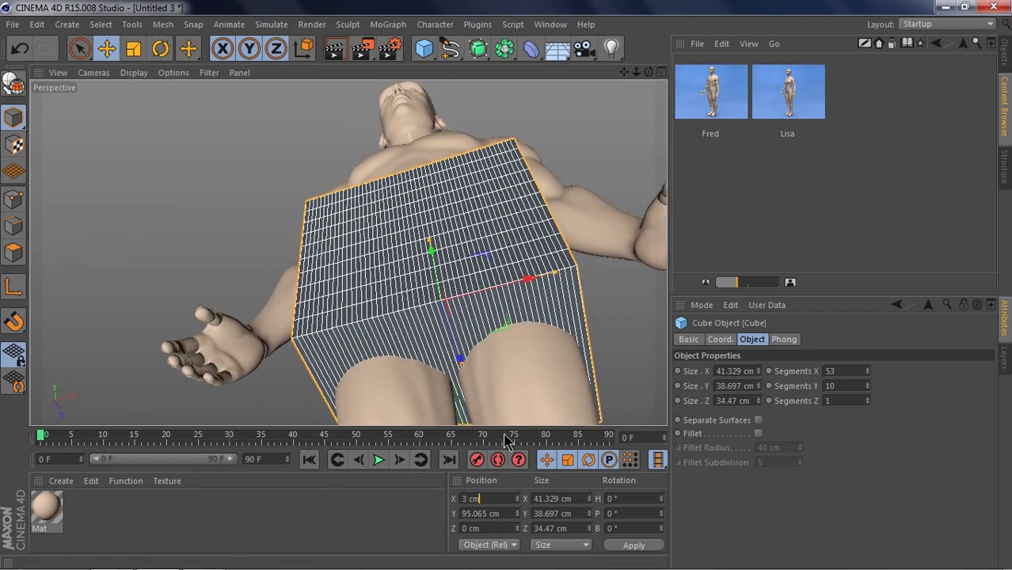
scroll(465, 349, up, 5)
alt+middle_drag(491, 252, 509, 186)
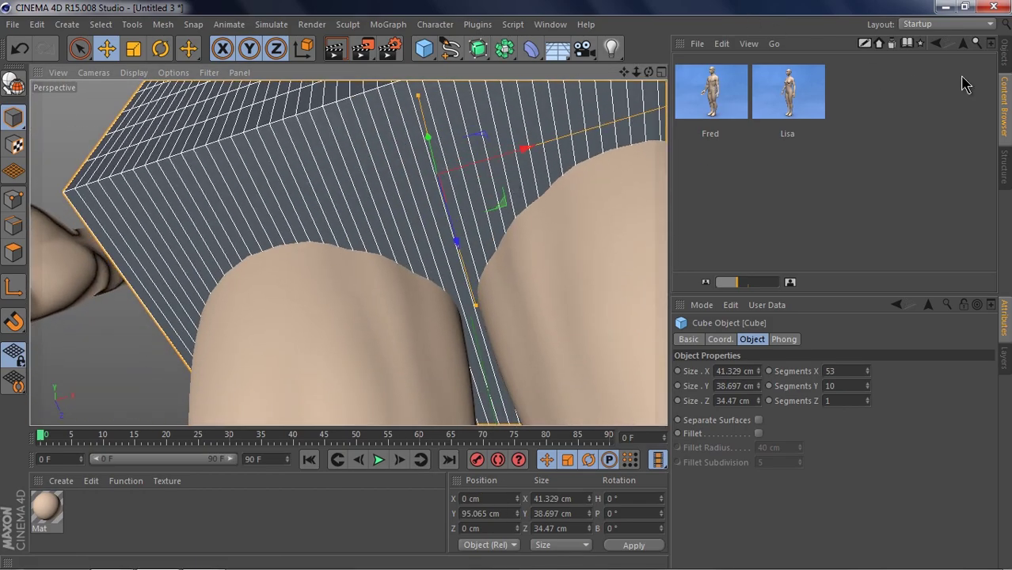
click(1004, 52)
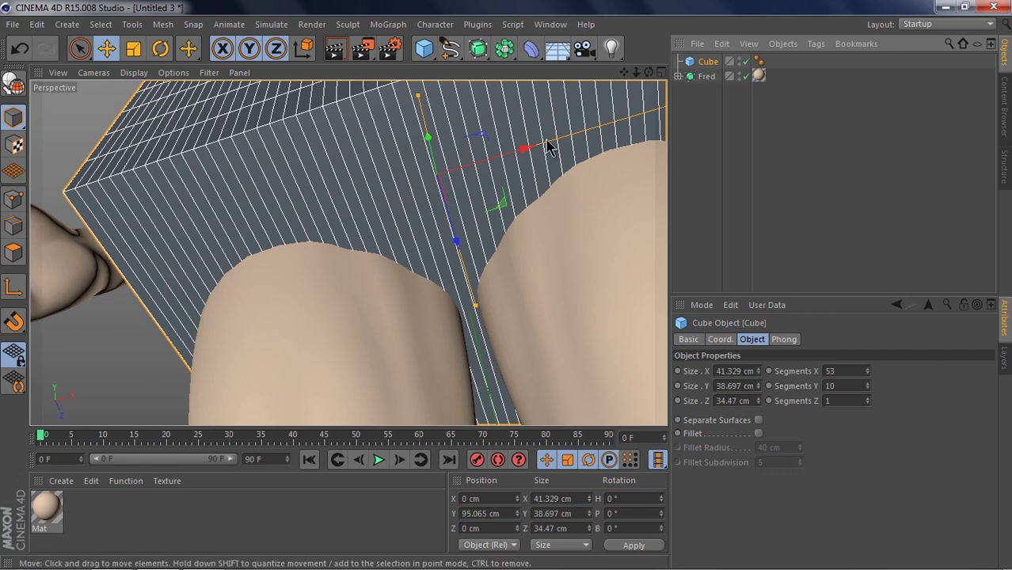
key(c)
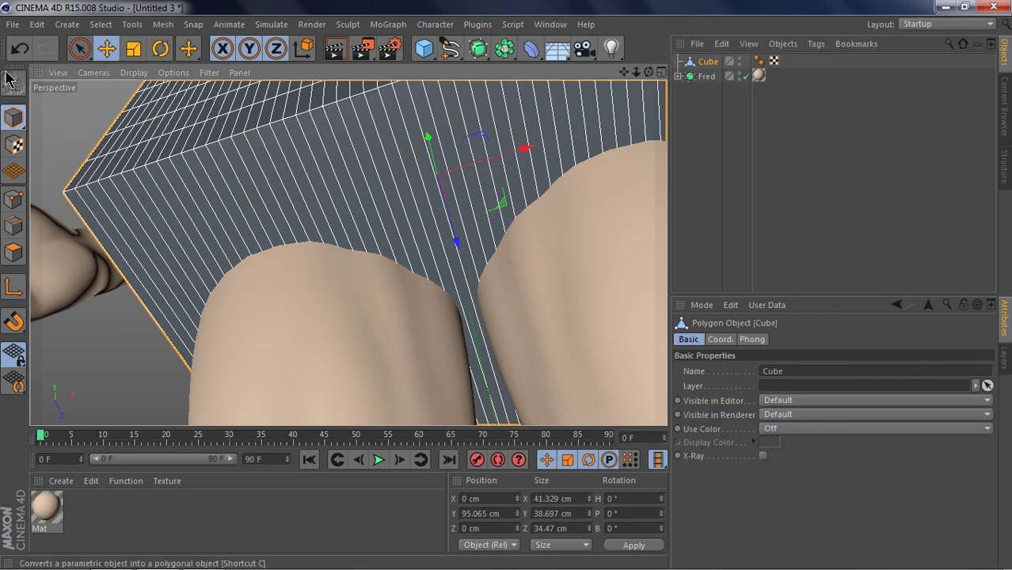
- In polygon mode, select all polygons on the cube's underside except the narrow centre strip between the legs
key(9)
alt+drag(167, 221, 225, 266)
click(13, 255)
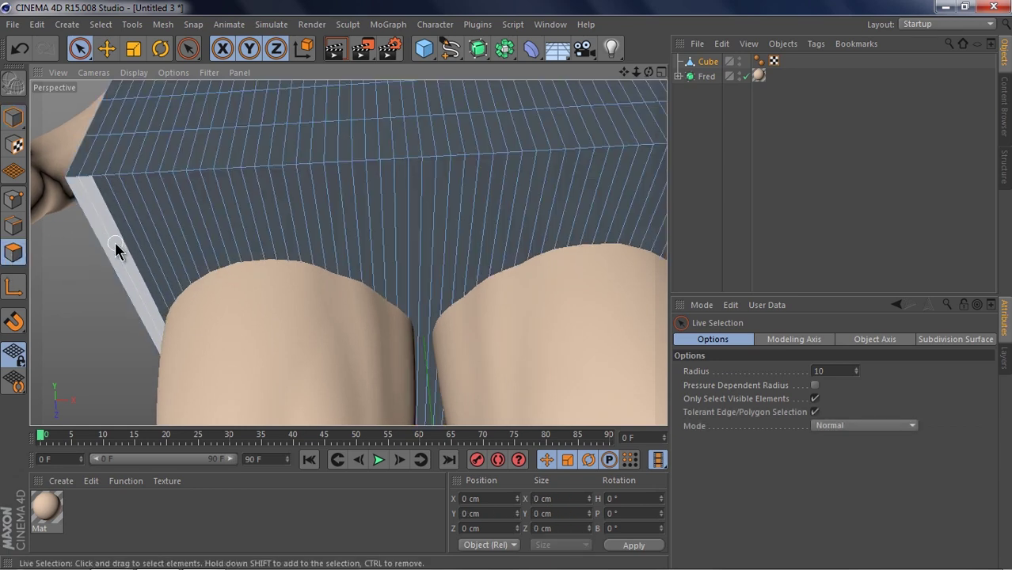
mouse_move(115, 242)
mouse_down()
mouse_move(278, 226)
mouse_move(366, 234)
mouse_move(554, 316)
mouse_move(524, 385)
mouse_move(491, 284)
mouse_up()
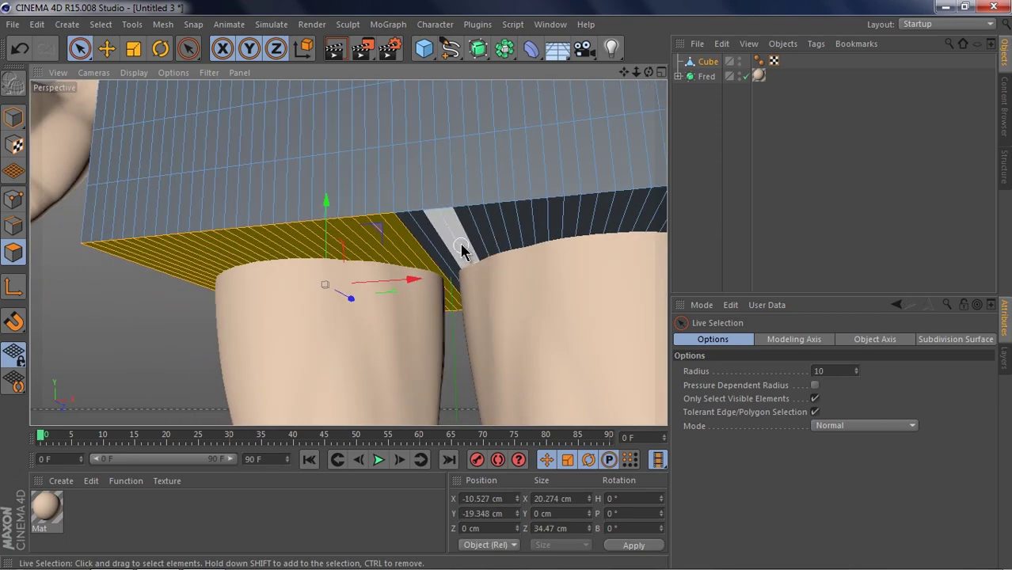
drag(446, 234, 523, 224)
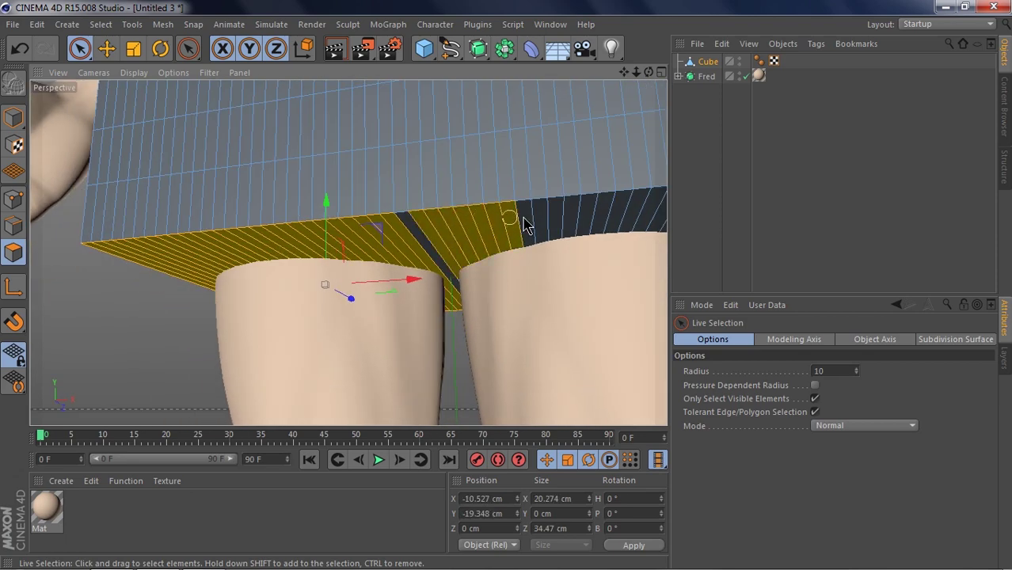
alt+middle_drag(607, 225, 436, 234)
mouse_move(466, 225)
shift+mouse_down()
mouse_move(608, 209)
mouse_move(530, 294)
mouse_move(438, 301)
mouse_move(485, 294)
mouse_move(404, 184)
mouse_move(495, 251)
mouse_move(437, 276)
mouse_move(510, 294)
shift+mouse_up()
- Extrude the selected underside polygons 23.4 cm down the thighs with a subdivision of 6
key(d)
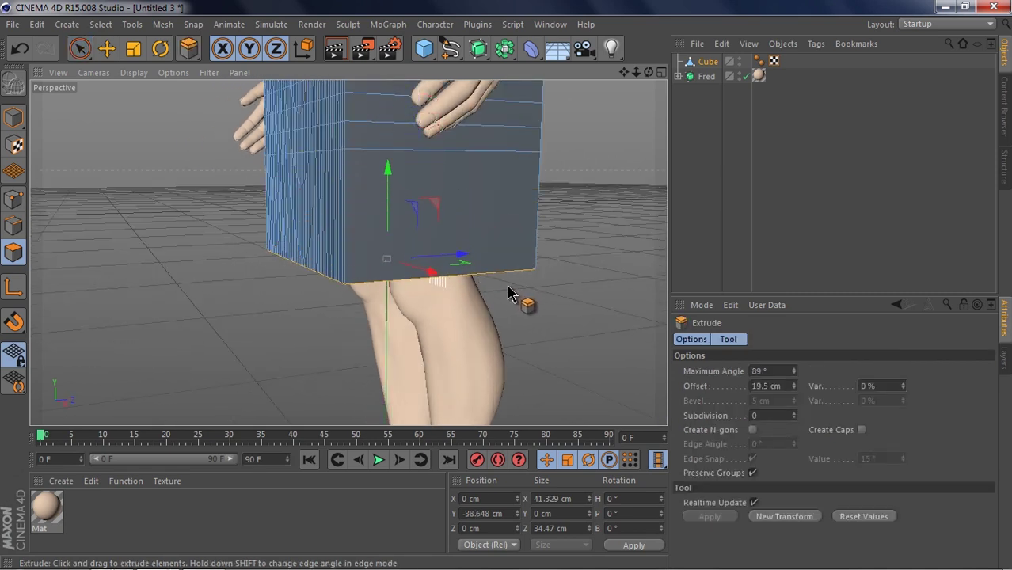
click(794, 413)
click(794, 412)
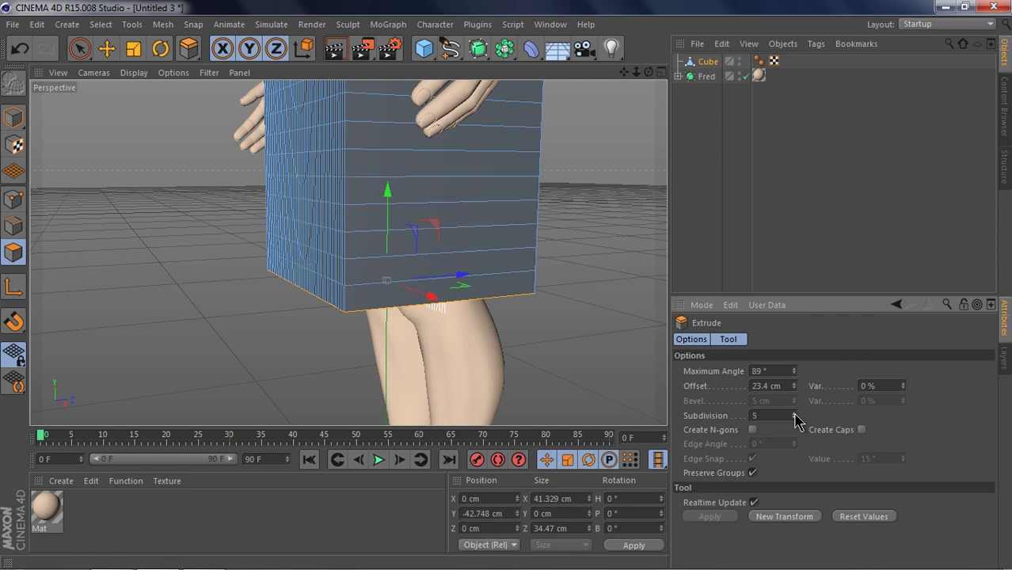
click(794, 413)
- Tilt the leg-end polygons to follow the lower legs and extrude them 42.1 cm toward the feet with a subdivision of 6
alt+drag(592, 321, 486, 324)
key(r)
alt+drag(485, 324, 511, 212)
key(d)
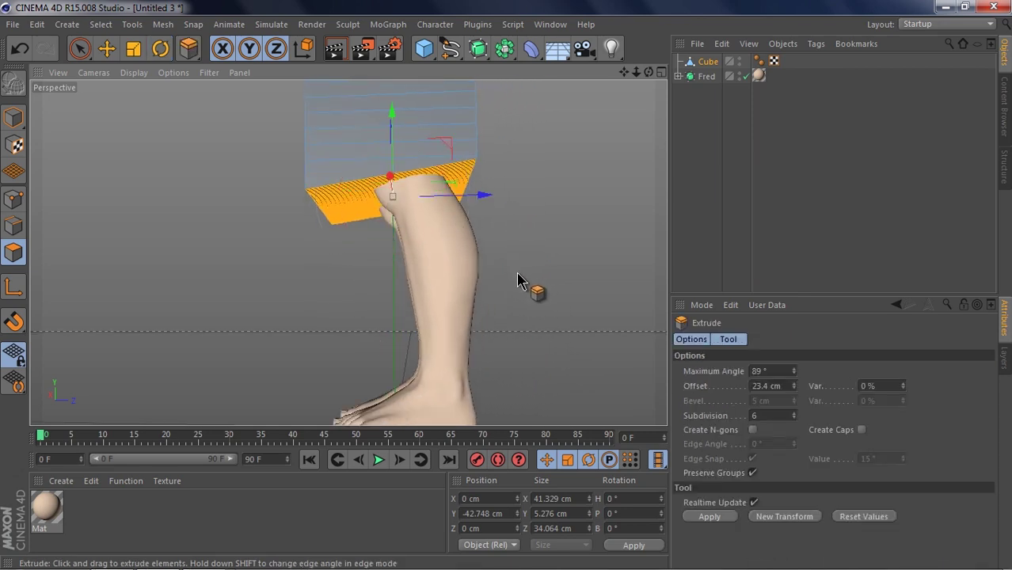
drag(518, 274, 507, 285)
- Delete the end polygons at the feet so both trouser legs are open at the hem
alt+drag(529, 224, 612, 134)
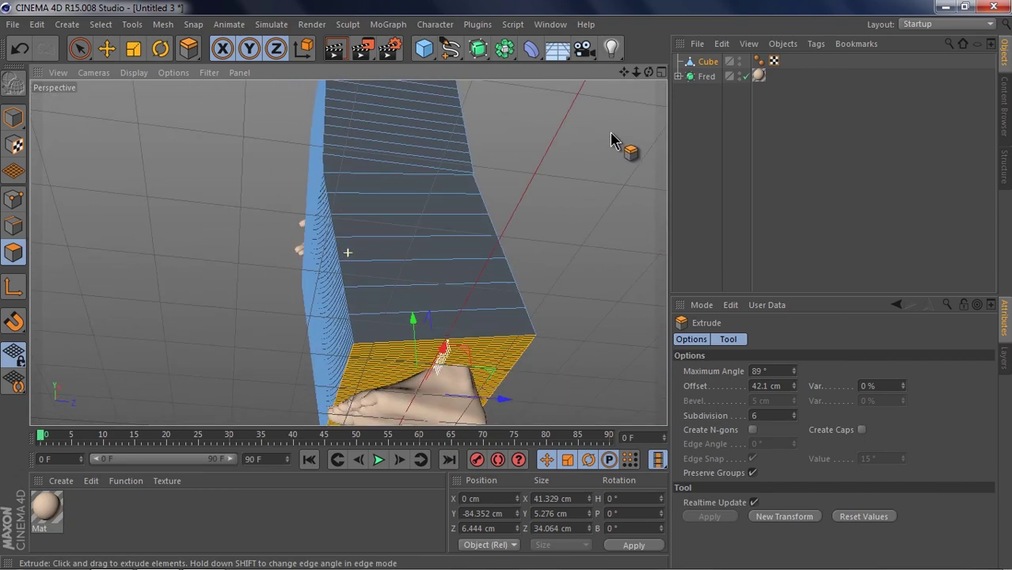
click(567, 155)
alt+drag(388, 344, 484, 303)
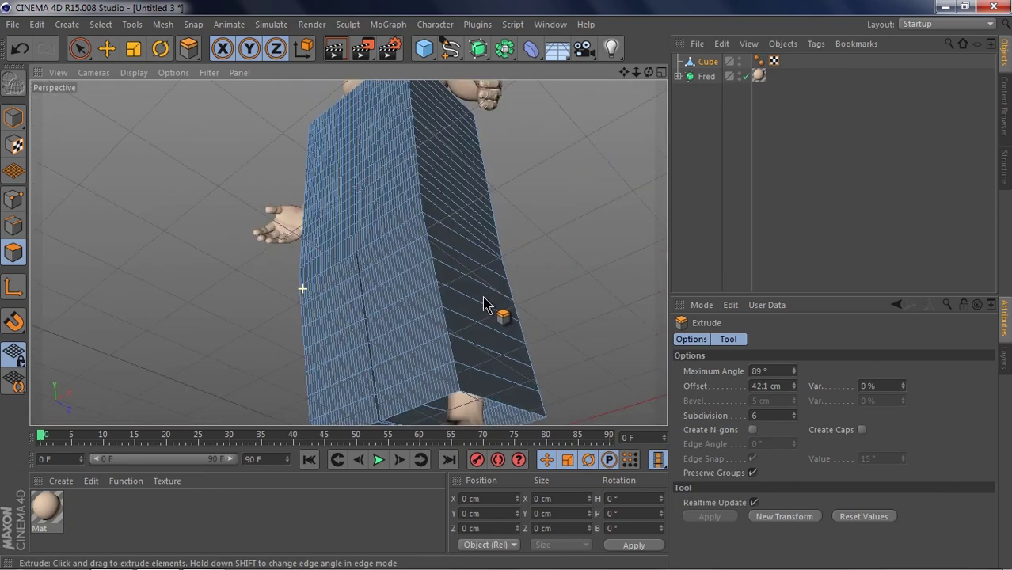
- Select the whole top face around the waist with a Live Selection radius of 40 and delete it
alt+right_drag(484, 303, 379, 143)
alt+middle_drag(380, 142, 434, 276)
alt+drag(434, 275, 419, 356)
click(79, 49)
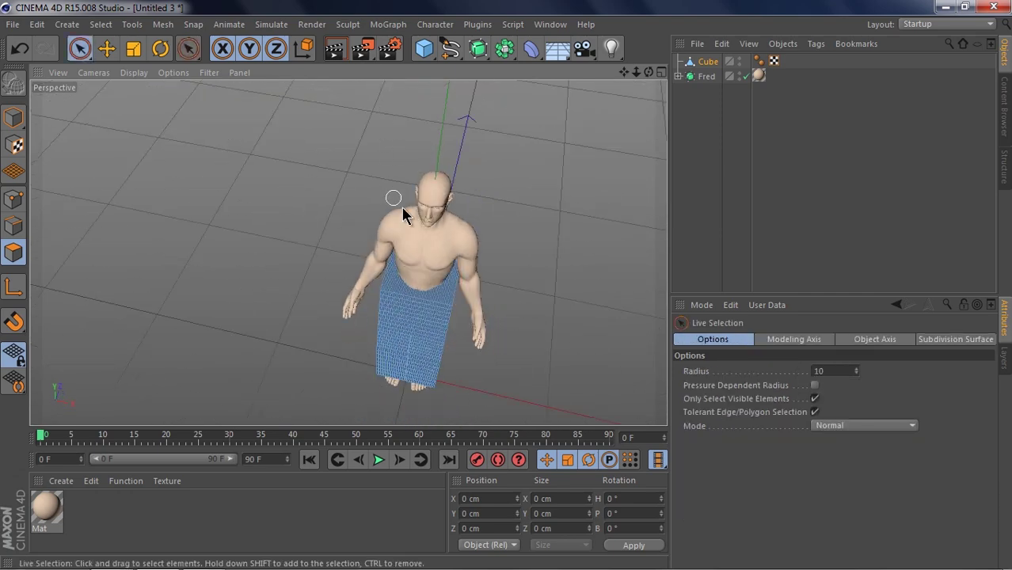
alt+right_drag(402, 208, 449, 313)
scroll(435, 304, down, 4)
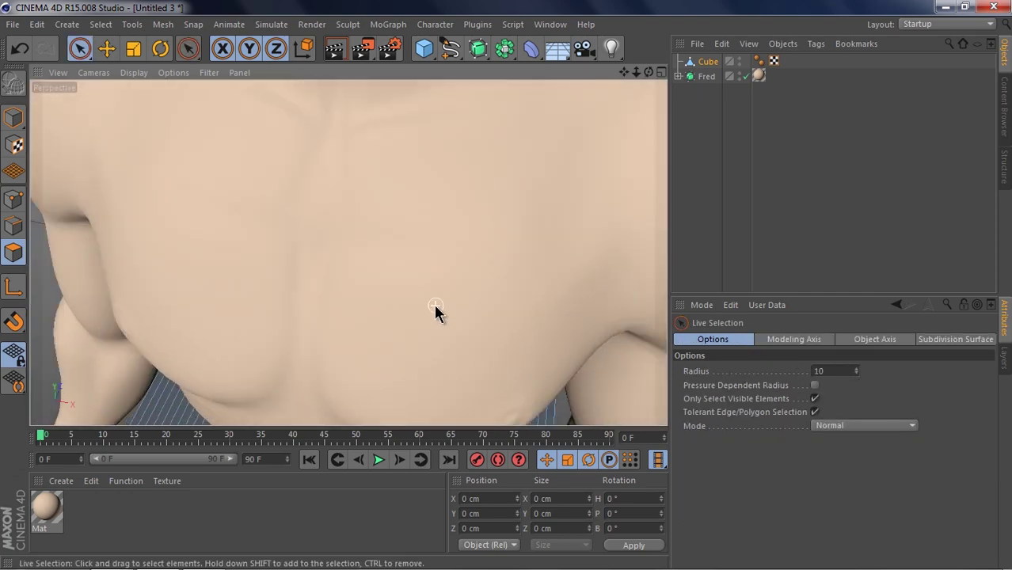
alt+middle_drag(434, 304, 459, 118)
alt+right_drag(459, 119, 430, 311)
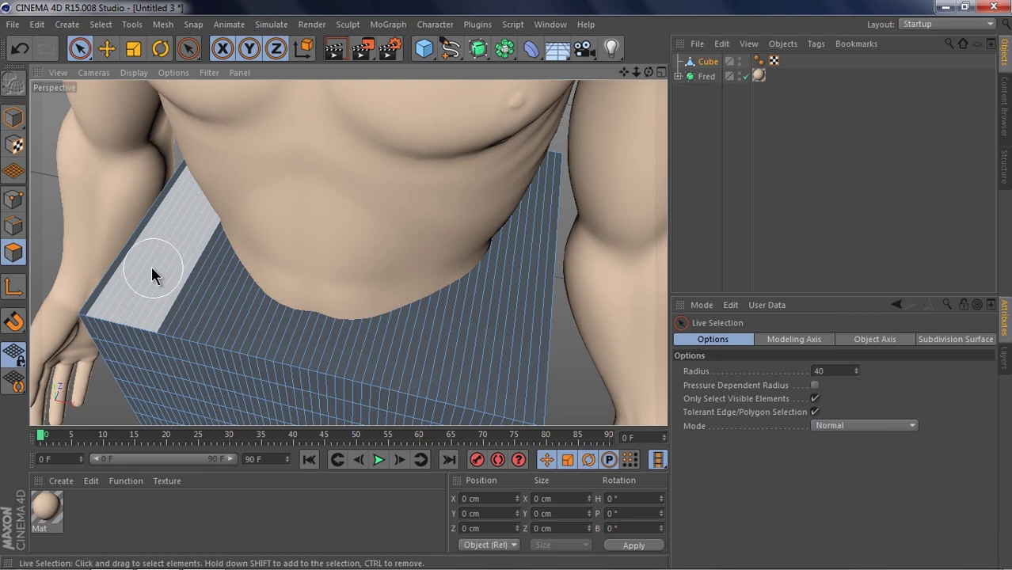
drag(151, 267, 508, 349)
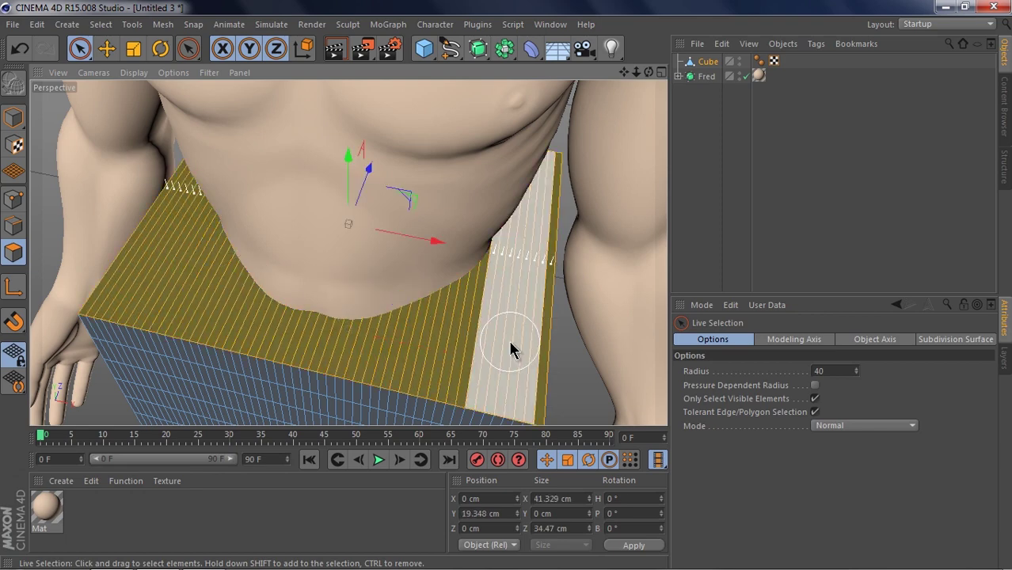
key(Delete)
- Select the narrow crotch polygon at the upper end of the gap between the trouser legs
alt+drag(238, 357, 418, 146)
scroll(391, 193, up, 12)
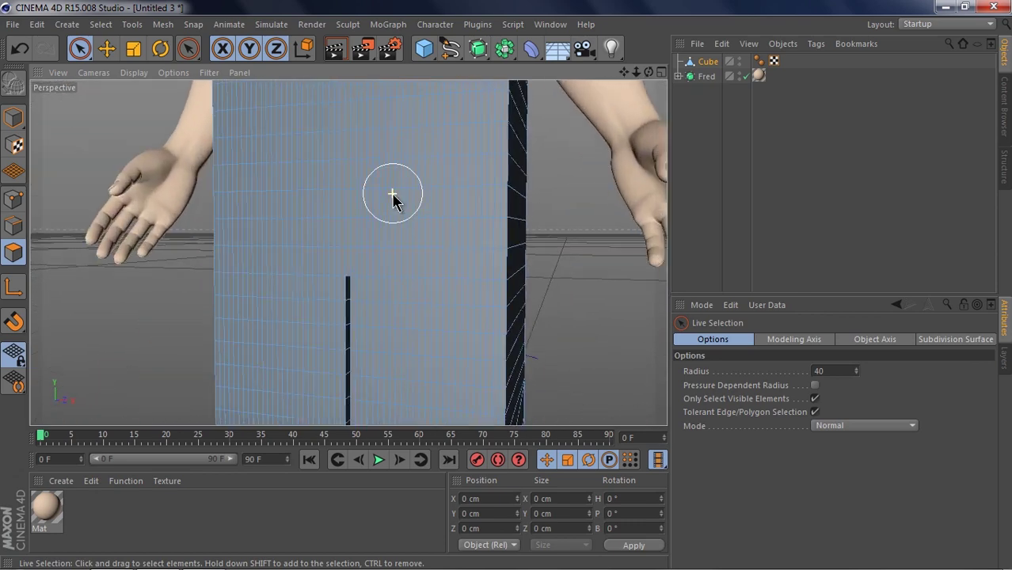
alt+drag(316, 257, 410, 195)
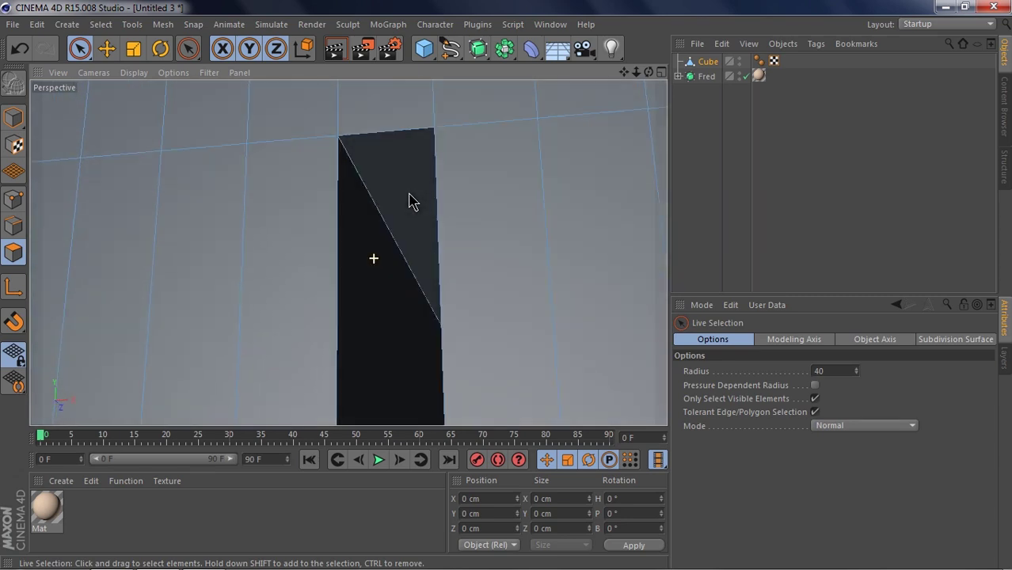
click(402, 180)
- Try to scale the crotch polygon narrower, and undo the change
mouse_move(430, 253)
alt+mouse_down()
mouse_move(498, 289)
mouse_move(521, 321)
mouse_move(522, 313)
mouse_move(479, 361)
mouse_move(532, 327)
alt+mouse_up()
key(t)
scroll(532, 327, down, 5)
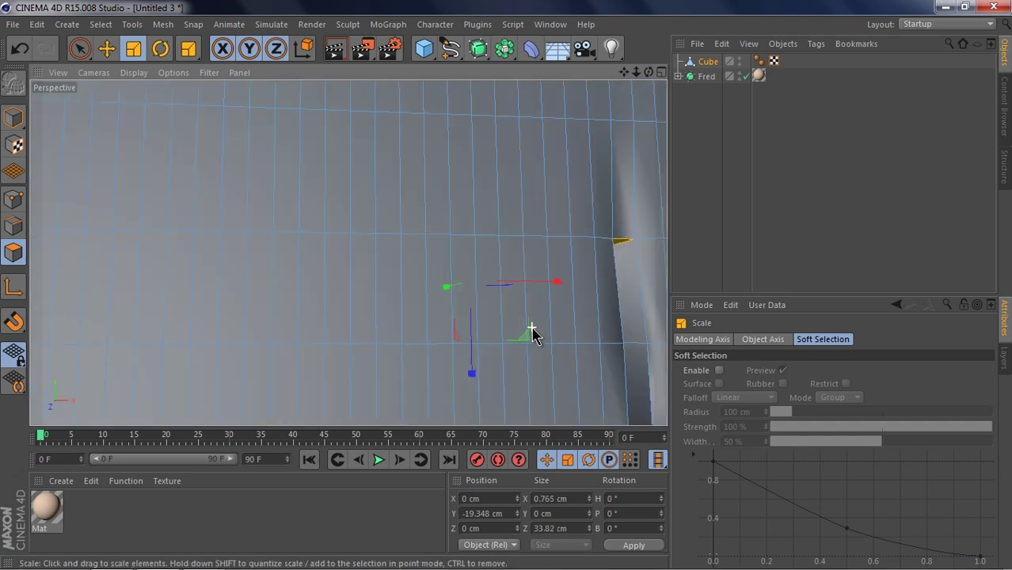
key(ctrl+z)
- Scale the crotch polygon along X to a width of about 0.25 cm
alt+middle_drag(545, 347, 433, 351)
alt+drag(434, 358, 417, 287)
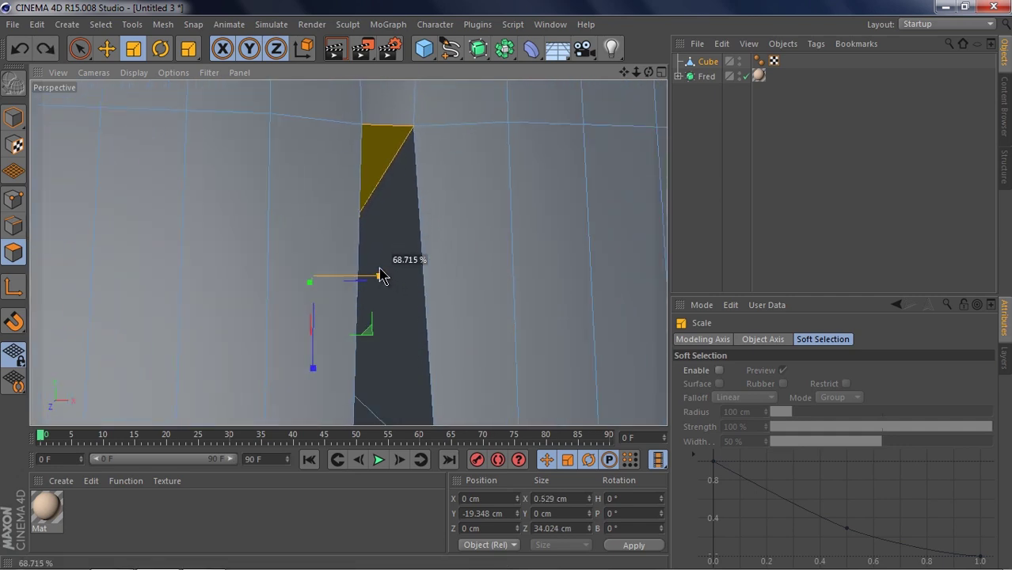
drag(380, 270, 379, 270)
alt+drag(446, 255, 405, 329)
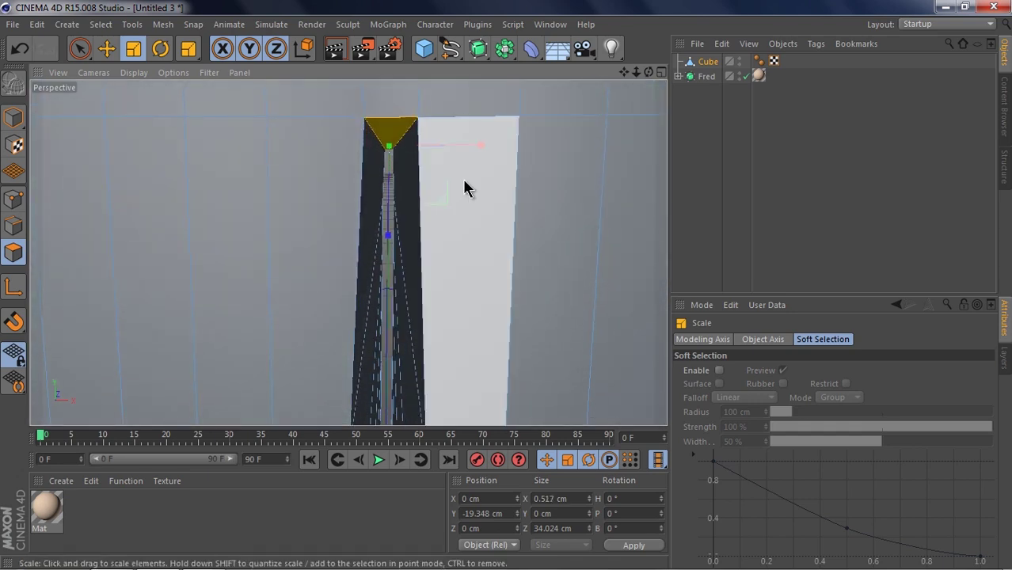
drag(484, 153, 435, 144)
- Loop-select the side polygons along both outer legs and both inner legs of the trousers
alt+drag(416, 200, 417, 265)
alt+right_drag(402, 197, 319, 269)
alt+drag(320, 275, 325, 255)
key(u)
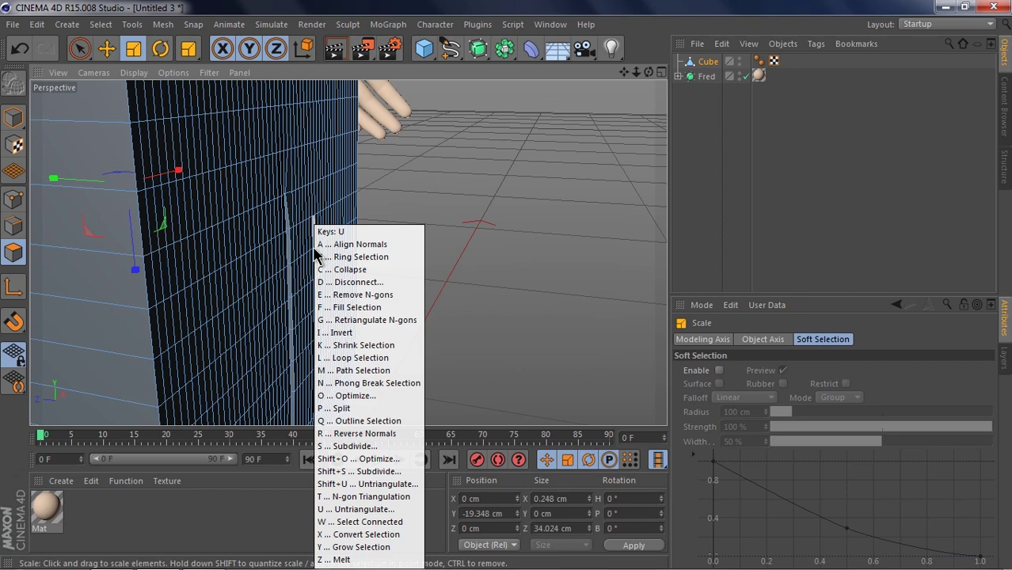
key(l)
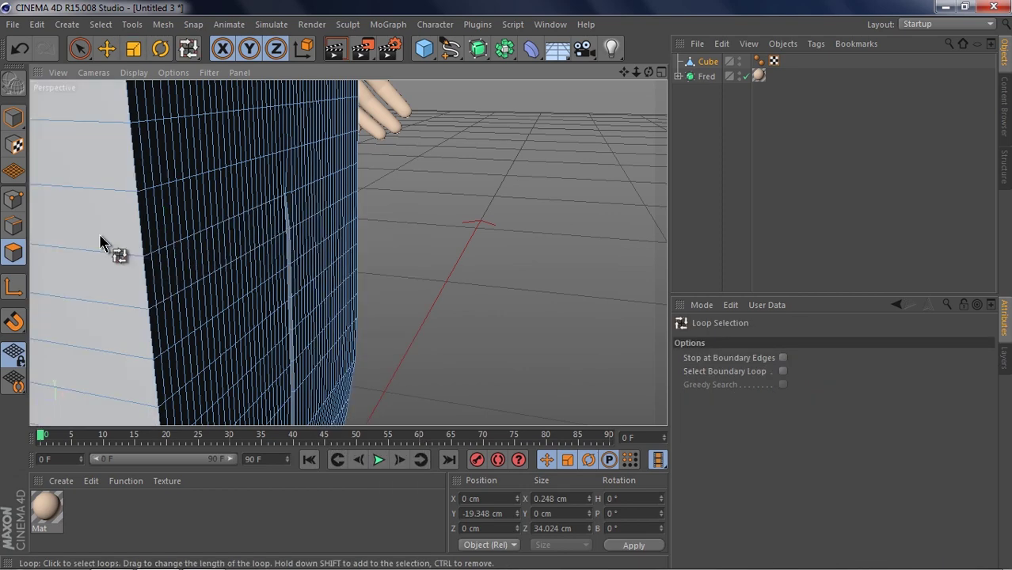
alt+drag(334, 280, 135, 283)
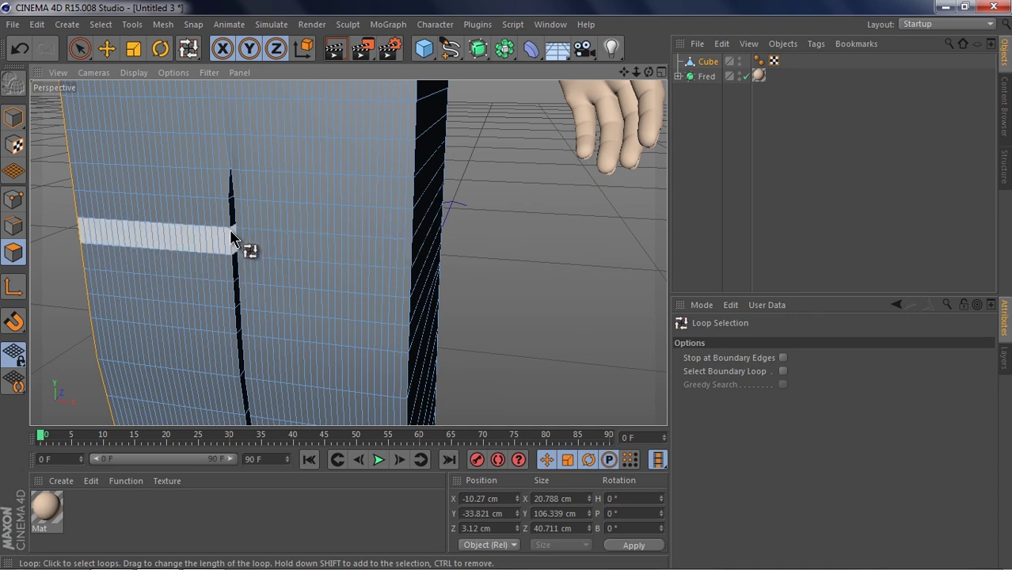
click(235, 289)
shift+click(436, 244)
scroll(436, 244, down, 5)
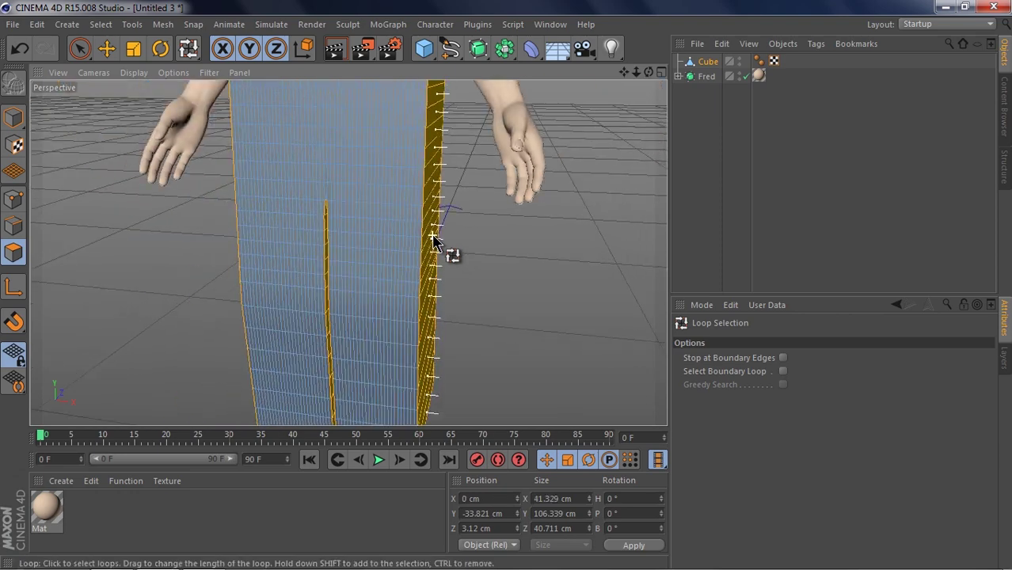
- Add a Cloth simulation tag to the Cube object
right_click(711, 62)
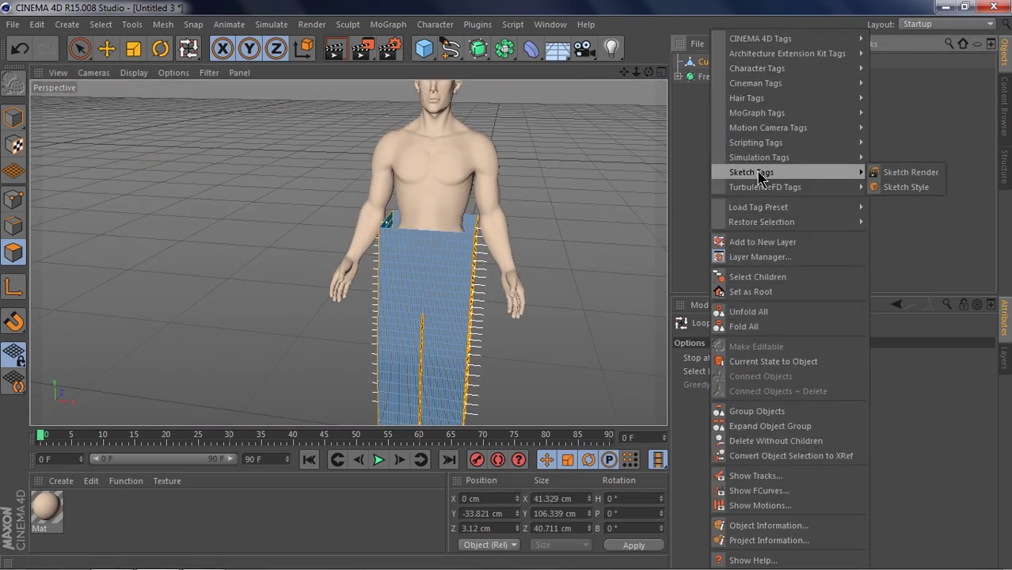
mouse_move(770, 179)
mouse_move(839, 161)
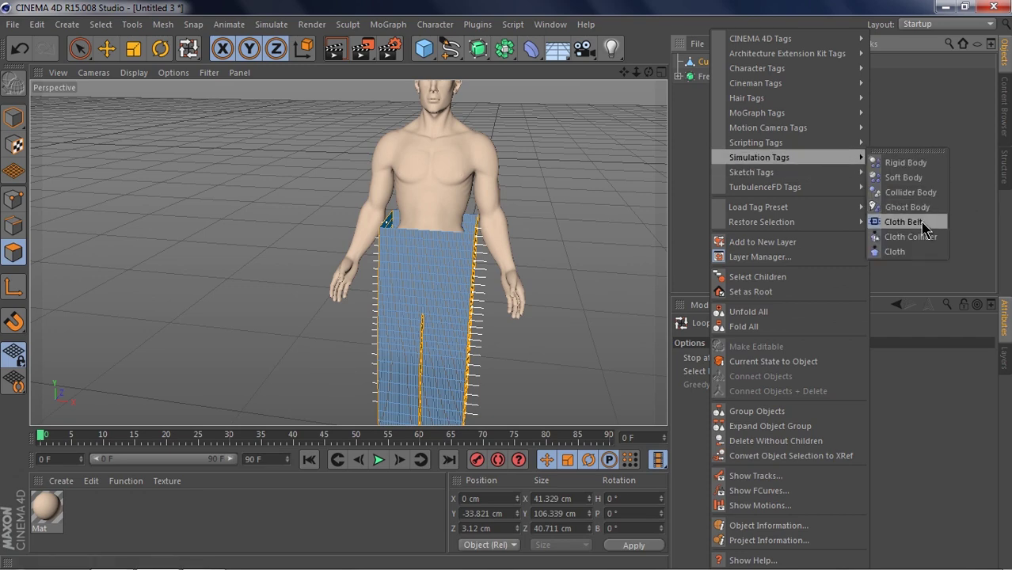
click(917, 250)
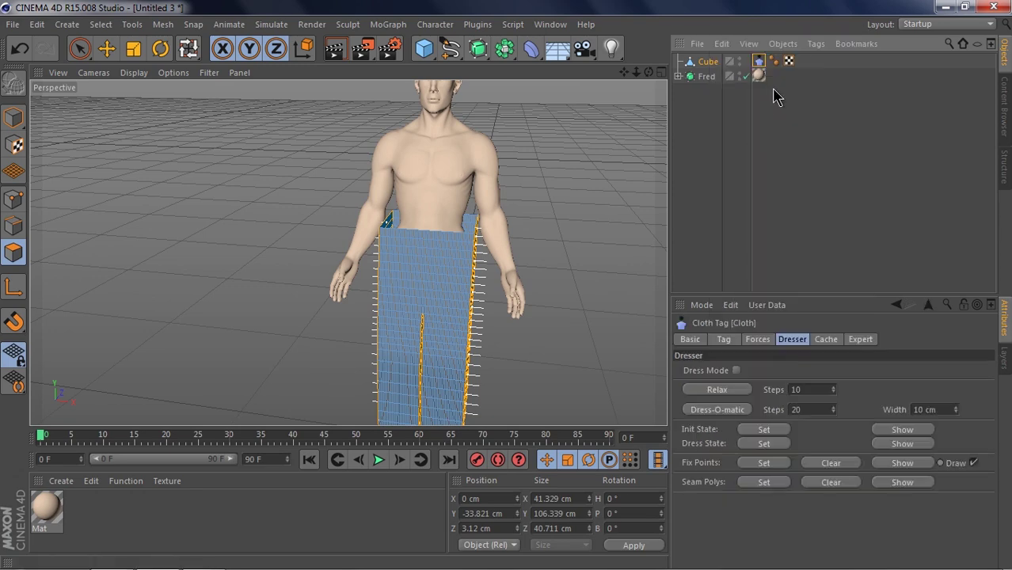
- Add a Cloth Collider simulation tag to the Fred figure
click(697, 76)
click(814, 45)
mouse_move(839, 185)
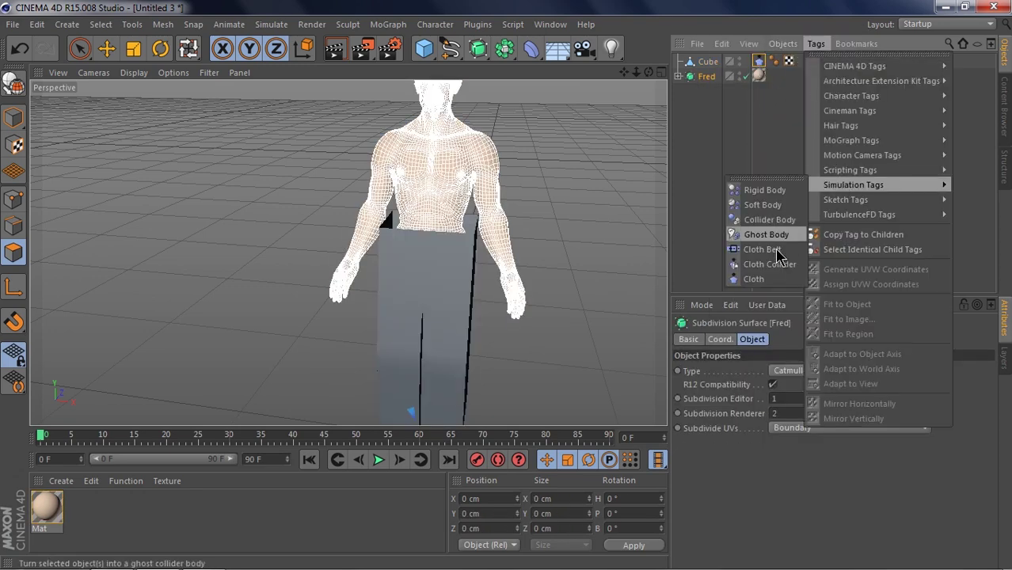
click(768, 275)
- Set the selected side polygons of the cube as the seam polygons in its Cloth tag
click(774, 61)
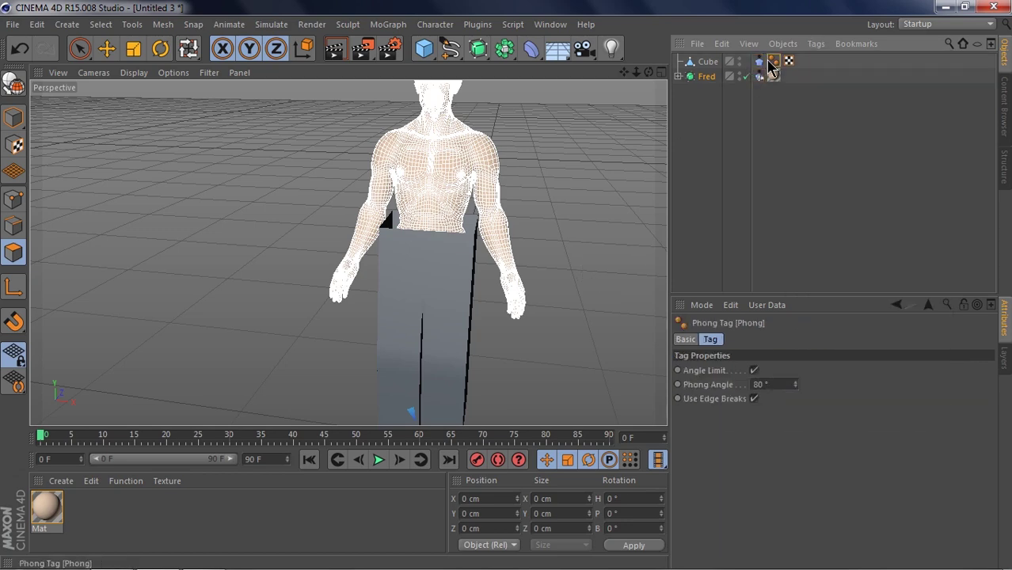
click(758, 61)
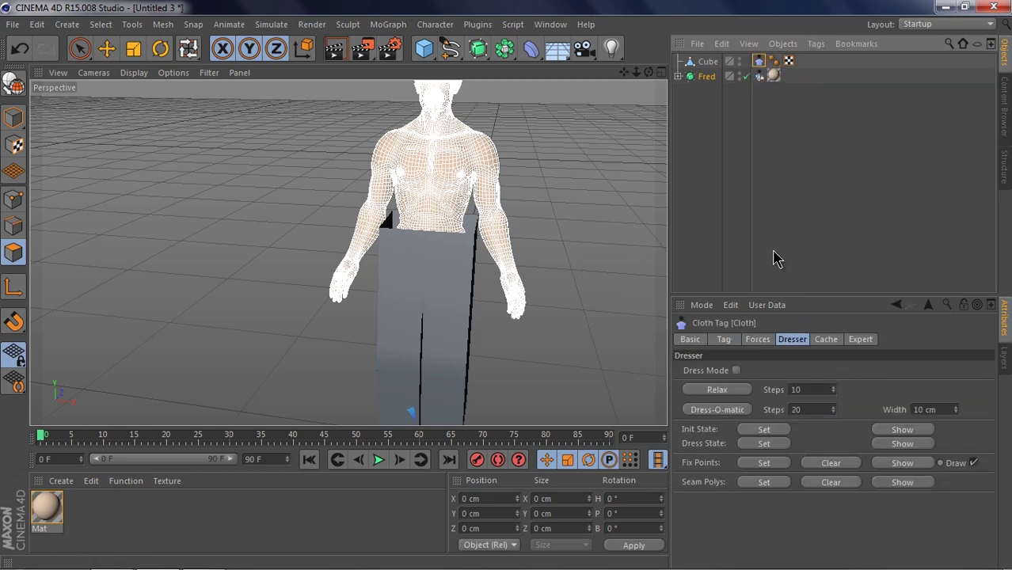
click(709, 62)
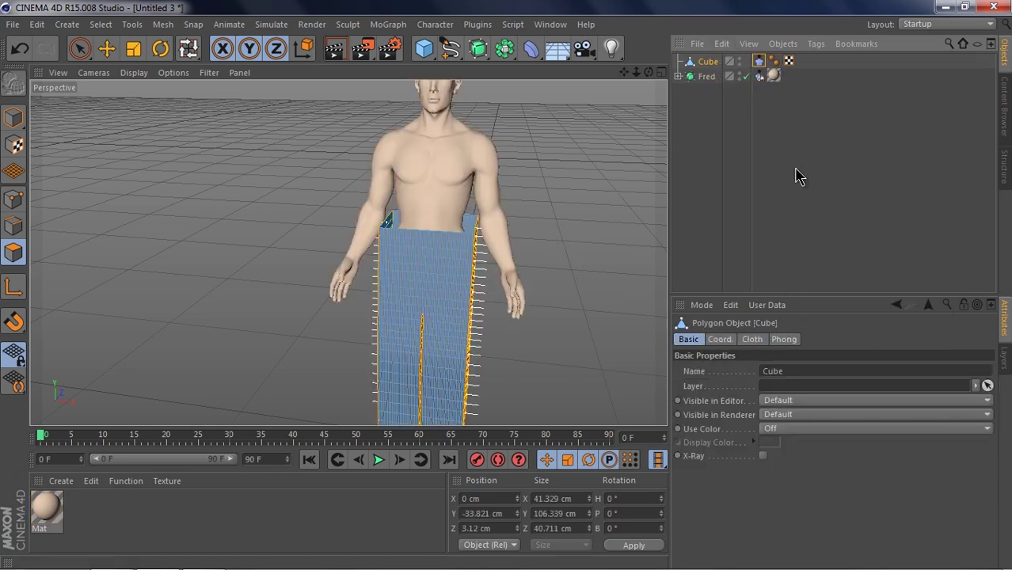
click(758, 61)
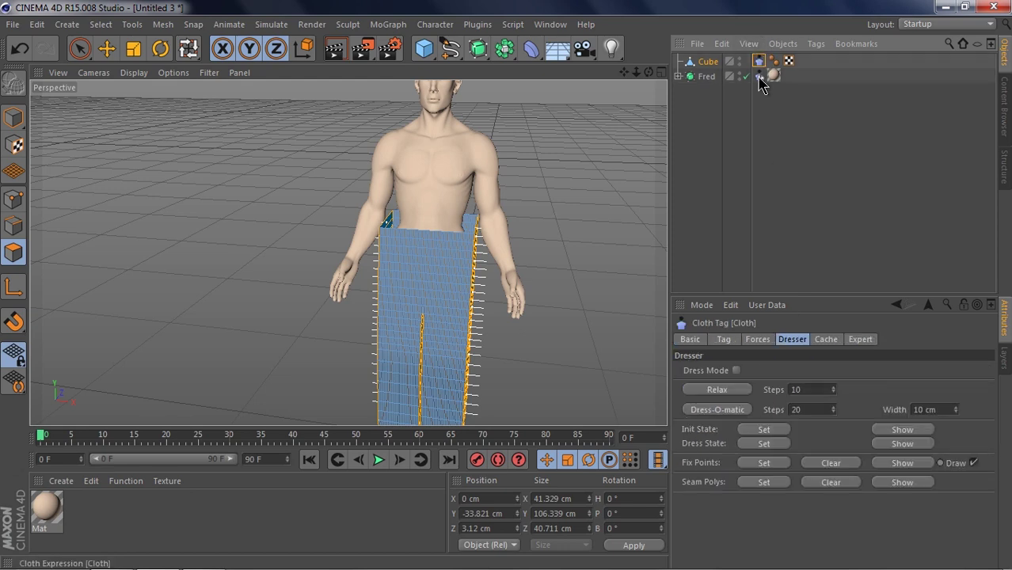
click(765, 482)
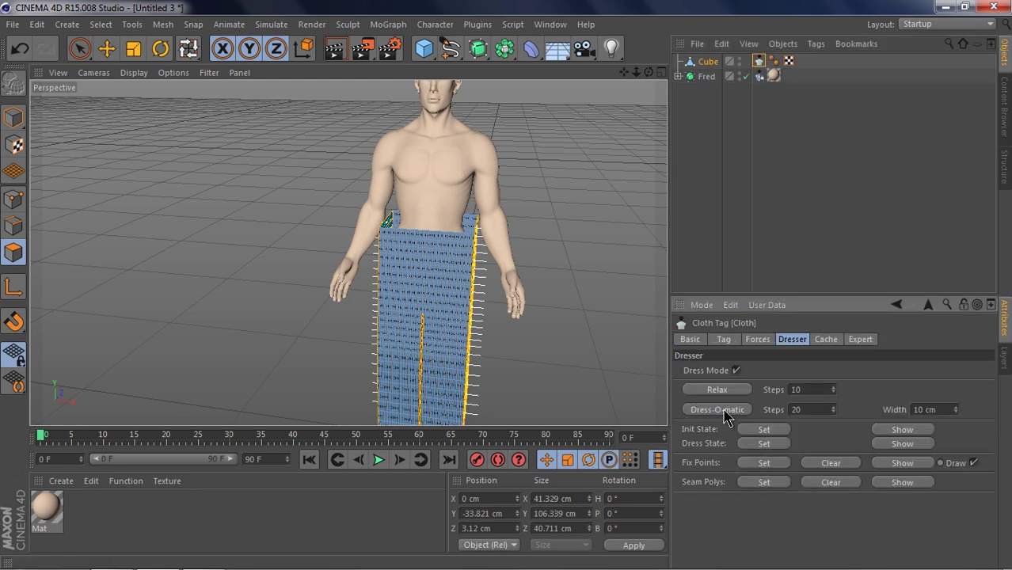
- Run Dress-O-matic with a seam width of 0 cm and 20 steps, and set the result as the cloth's initial state
drag(947, 410, 876, 413)
click(732, 410)
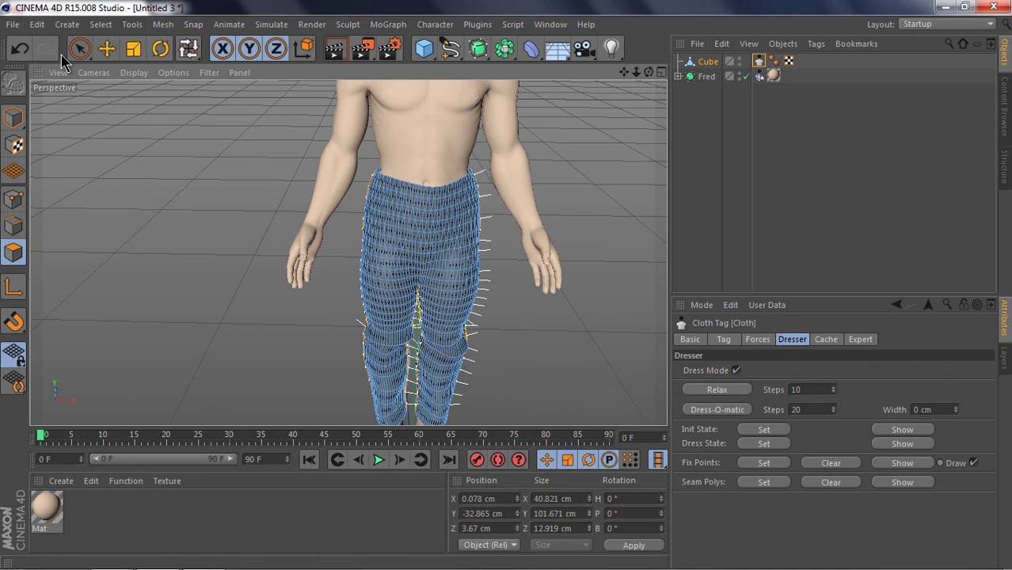
click(772, 428)
scroll(450, 299, up, 5)
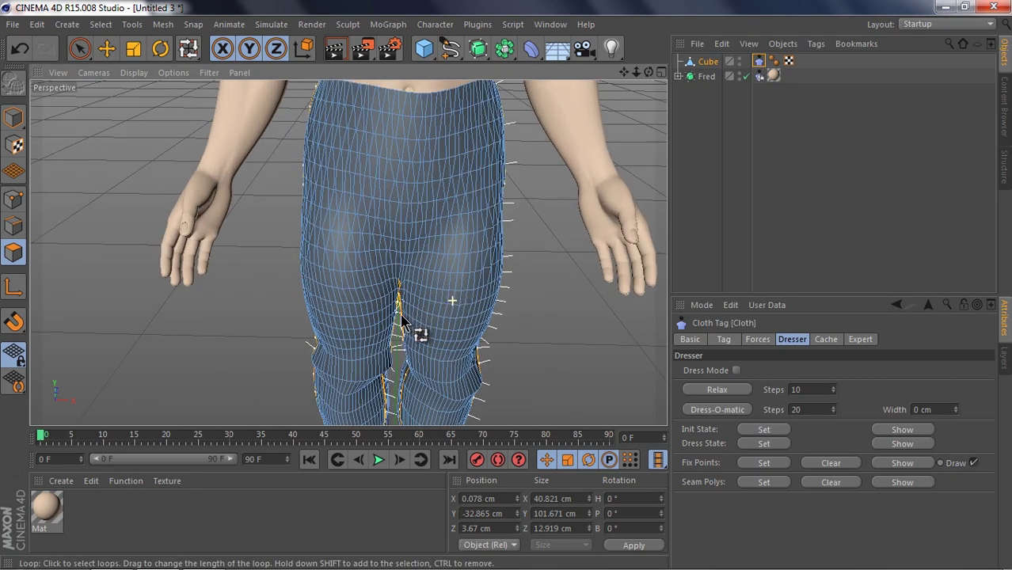
- Try to extrude a loop of polygons around one thigh, and undo the extrusion
alt+drag(400, 313, 513, 231)
click(413, 279)
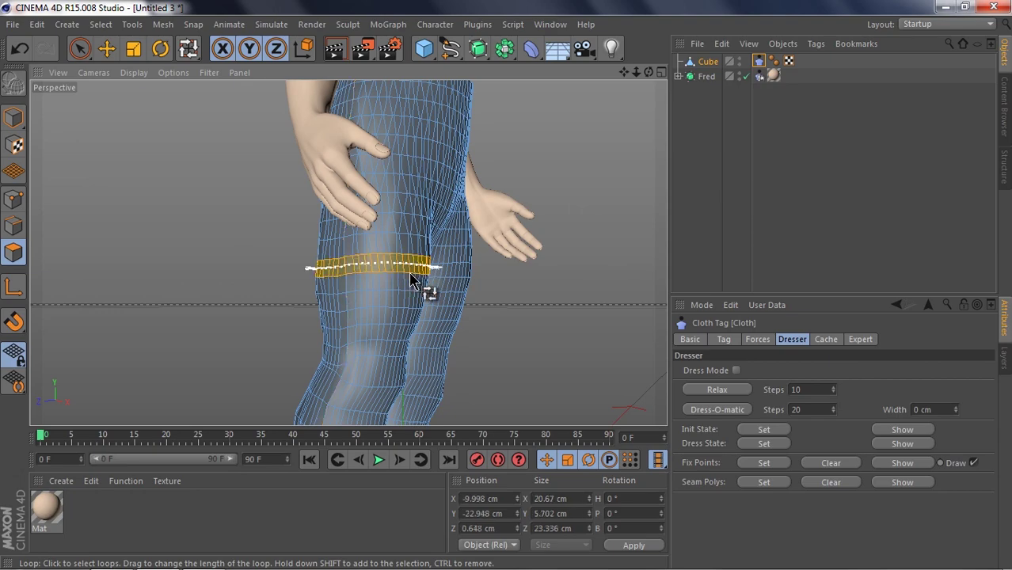
key(d)
drag(493, 314, 250, 239)
key(ctrl+z)
- Inspect the trousers mesh up close around the thigh loop, the crotch and the front
scroll(393, 268, up, 3)
scroll(480, 277, up, 3)
scroll(308, 280, up, 2)
alt+drag(308, 281, 359, 299)
alt+right_drag(359, 298, 457, 335)
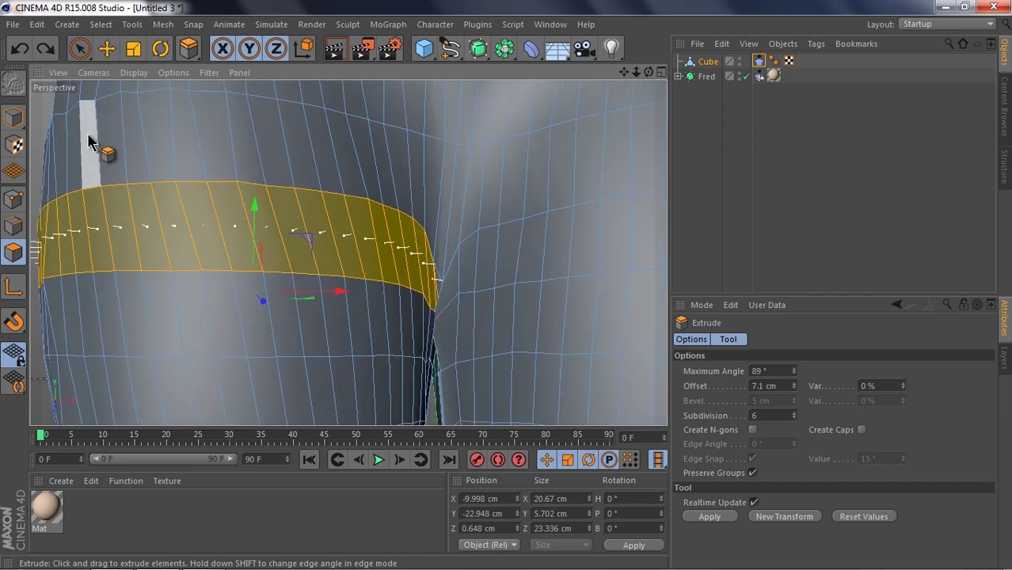
click(86, 53)
alt+right_drag(269, 229, 601, 291)
click(578, 277)
mouse_move(284, 262)
alt+mouse_down()
mouse_move(504, 331)
mouse_move(233, 273)
mouse_move(279, 263)
mouse_move(466, 276)
alt+mouse_up()
alt+drag(79, 223, 292, 235)
alt+right_drag(261, 235, 138, 257)
mouse_move(190, 309)
alt+mouse_down()
mouse_move(519, 289)
mouse_move(507, 282)
alt+mouse_up()
alt+right_drag(186, 180, 186, 117)
- Select the upper four rows of points around the trousers' waist in the front view, including those hidden at the back
click(17, 200)
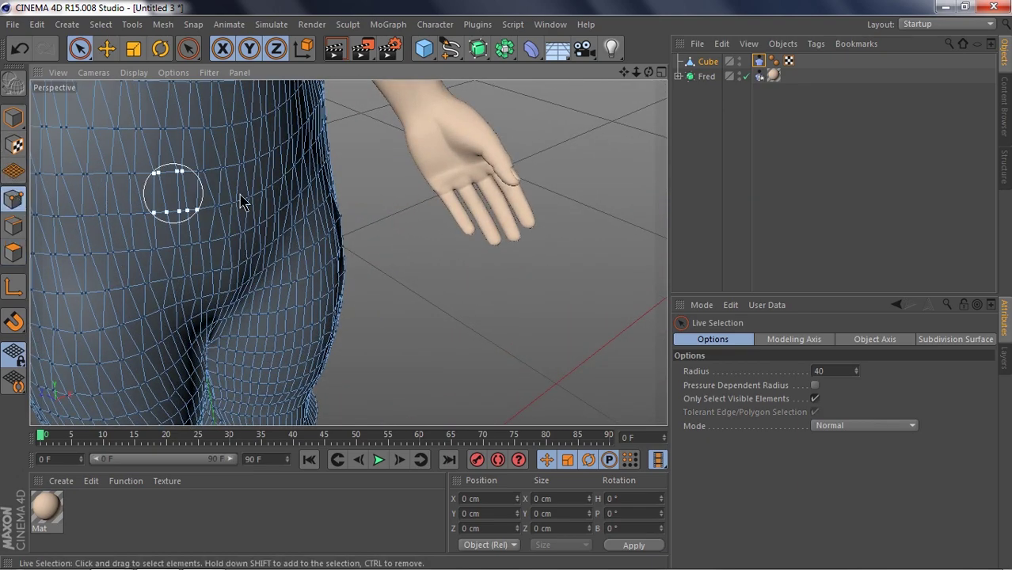
alt+right_drag(244, 196, 298, 175)
mouse_move(435, 197)
alt+mouse_down()
mouse_move(375, 227)
mouse_move(312, 221)
alt+mouse_up()
click(760, 62)
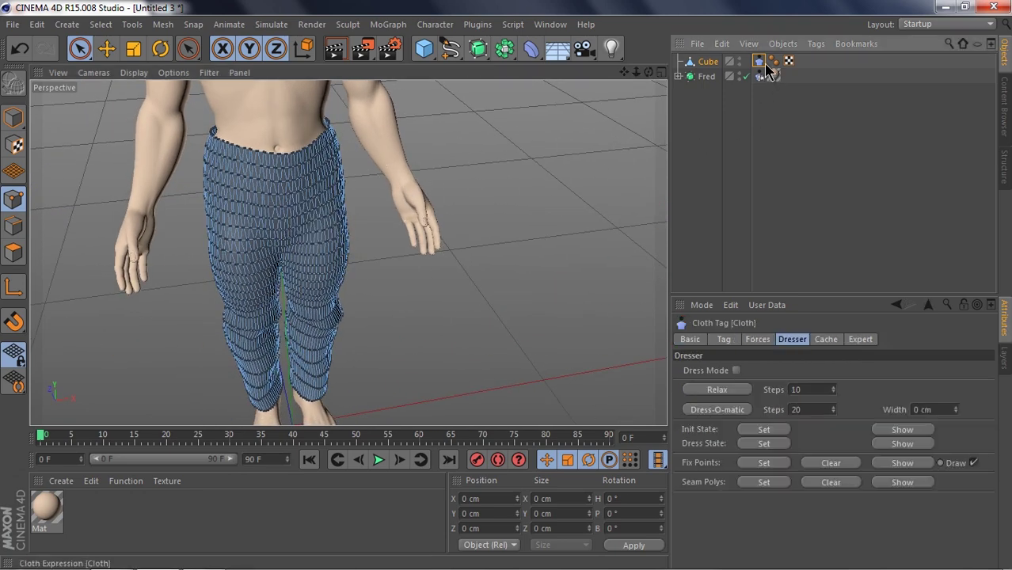
mouse_move(209, 139)
mouse_down()
mouse_move(366, 148)
mouse_move(189, 203)
mouse_up()
click(498, 181)
middle_click(499, 188)
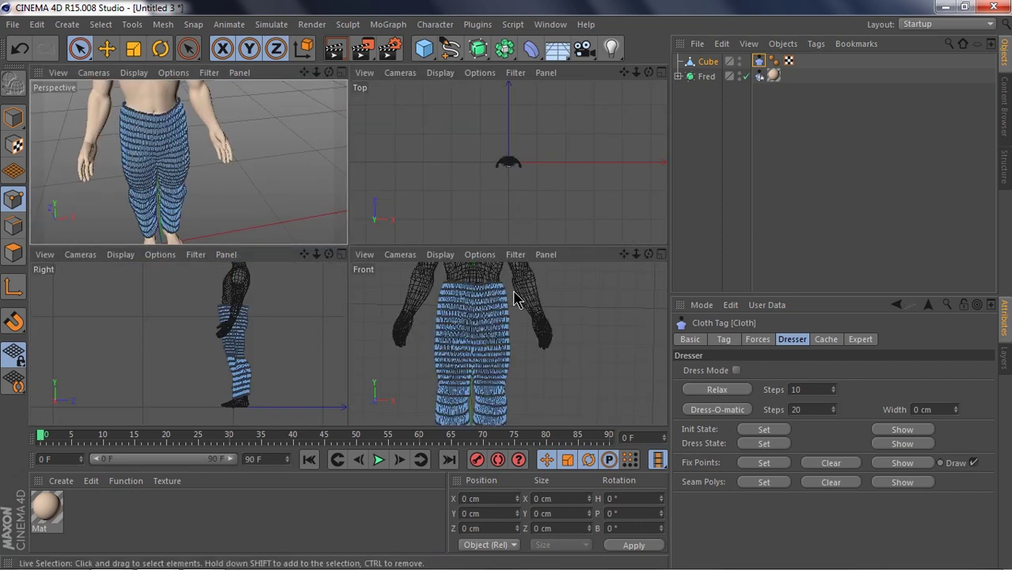
middle_click(514, 292)
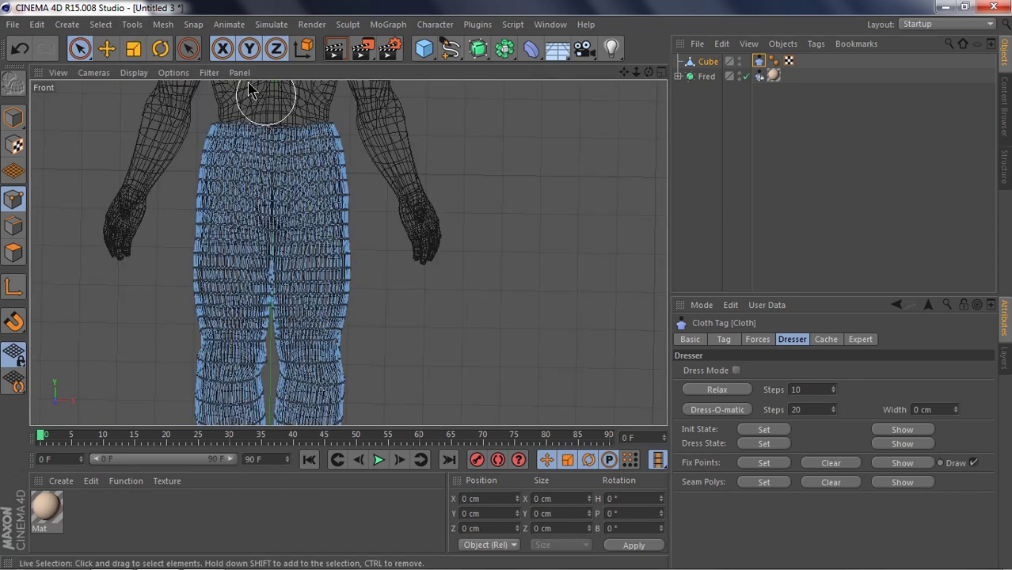
click(80, 48)
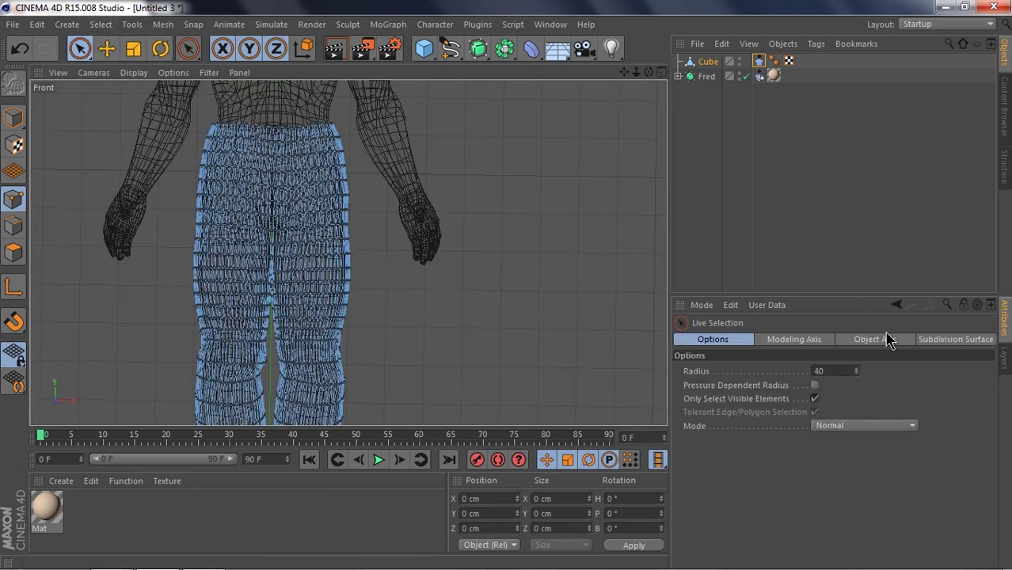
click(815, 399)
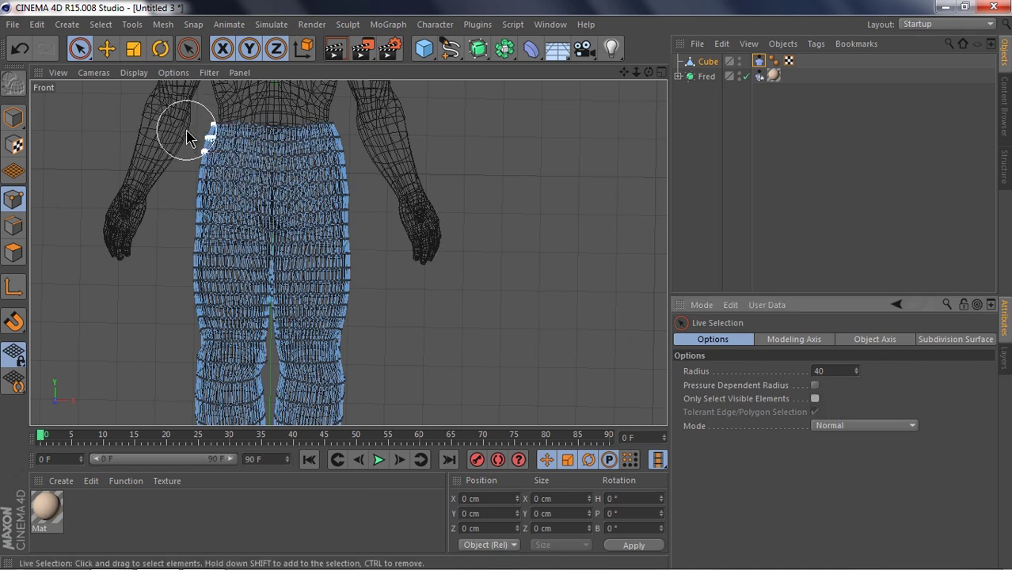
mouse_move(188, 131)
mouse_down()
mouse_move(370, 131)
mouse_move(361, 111)
mouse_move(339, 147)
mouse_move(293, 163)
mouse_move(207, 151)
mouse_move(390, 143)
mouse_move(526, 167)
mouse_up()
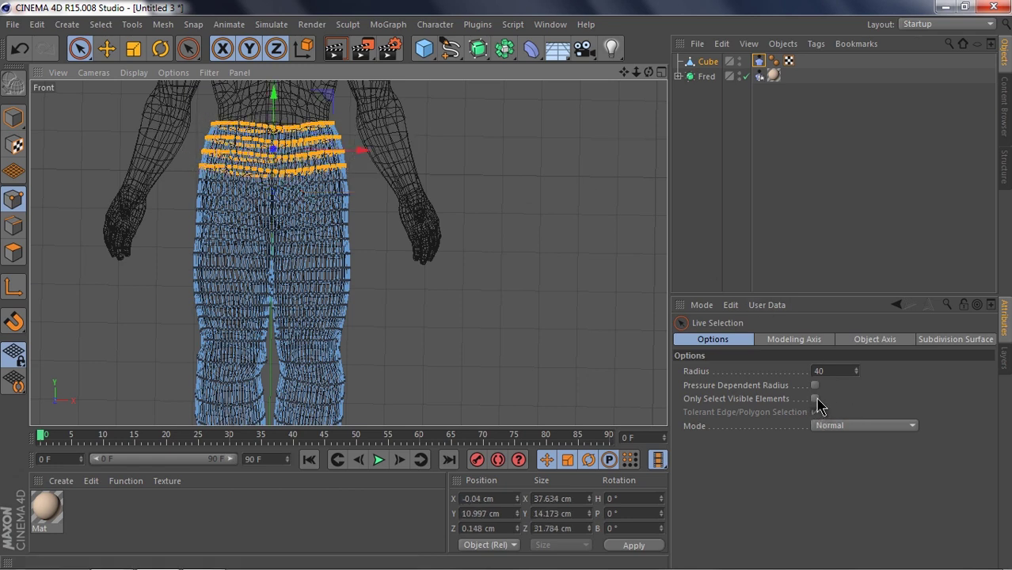
click(816, 399)
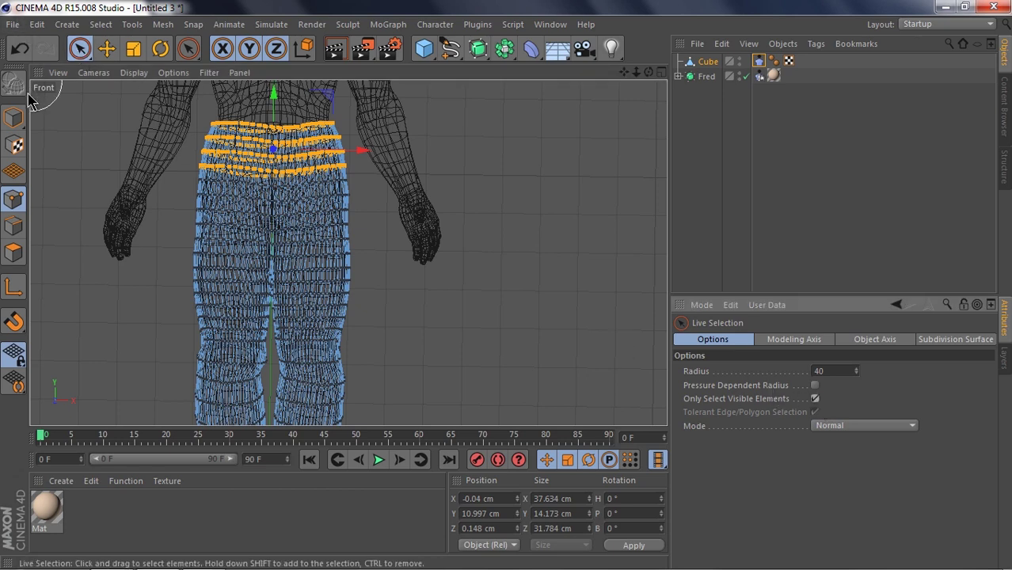
- Set the selected waist points as fix points in the cube's Cloth tag and turn off their drawing
click(758, 61)
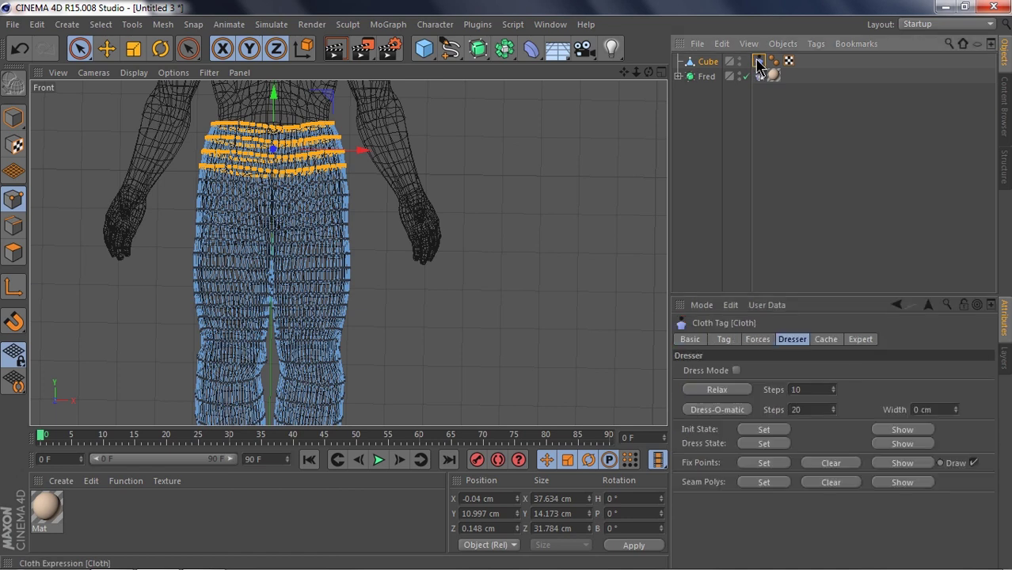
click(765, 464)
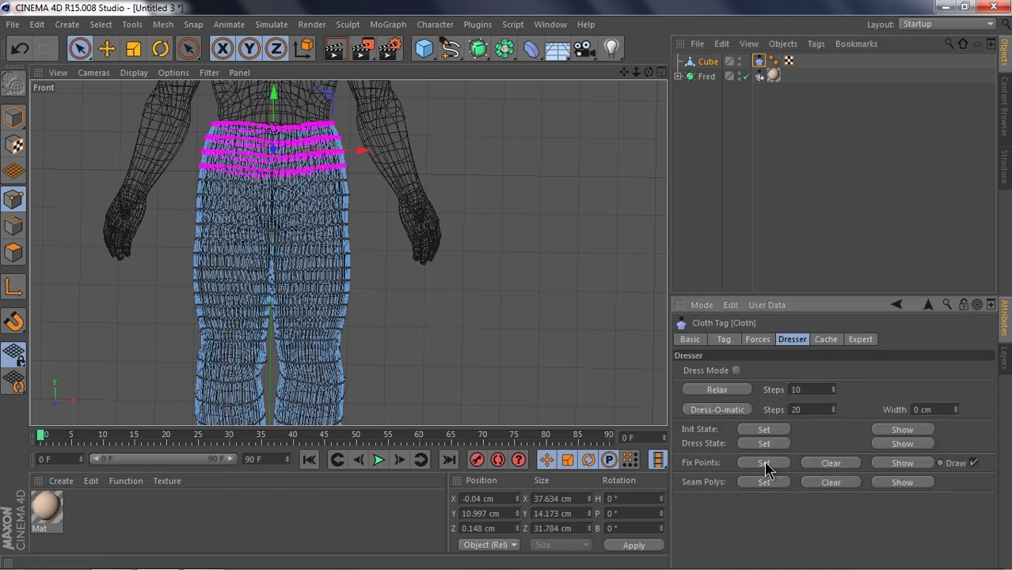
click(974, 463)
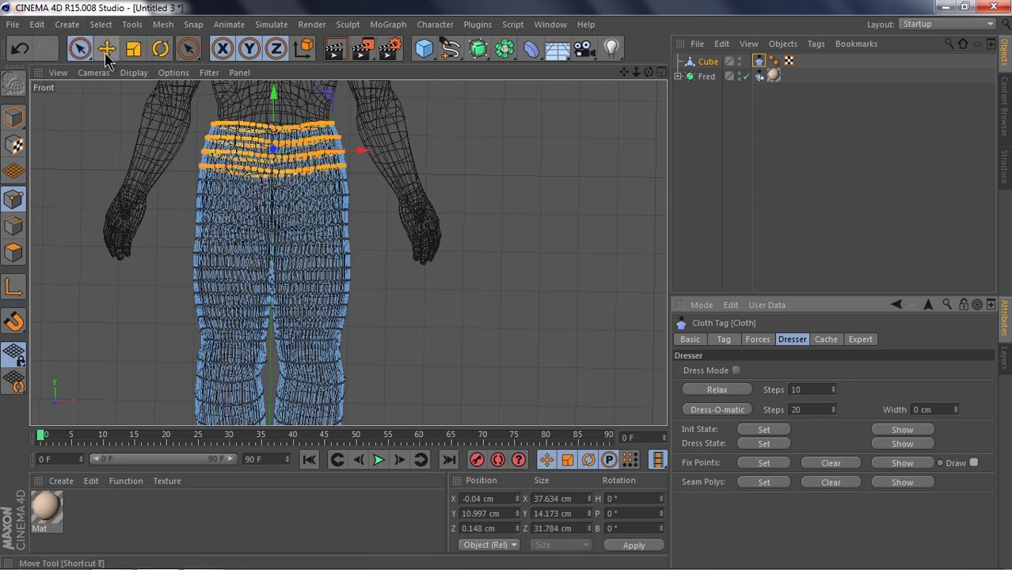
- Test the cloth simulation briefly in the perspective view and rewind to frame 0
middle_click(258, 181)
middle_click(192, 152)
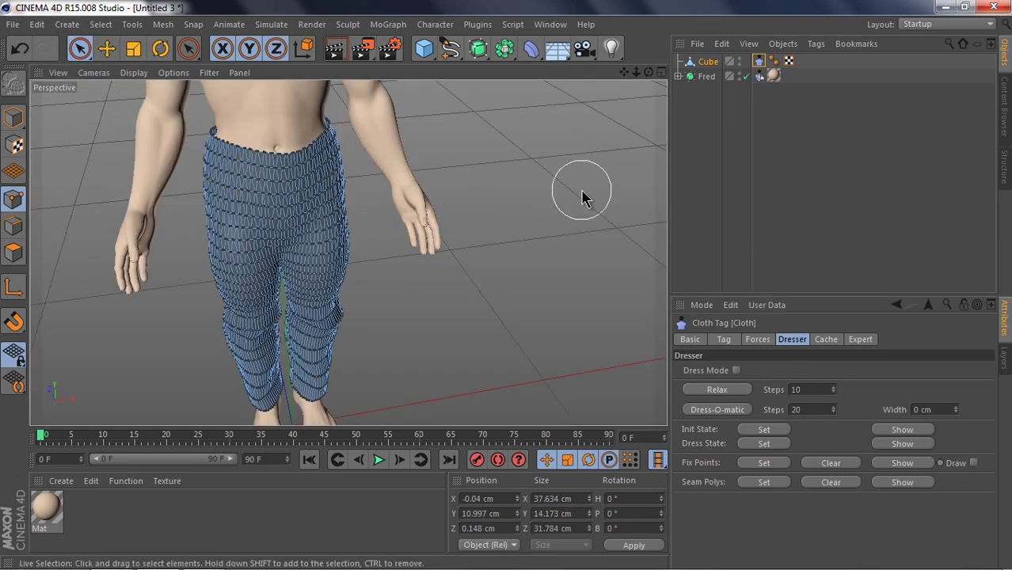
alt+drag(367, 255, 338, 293)
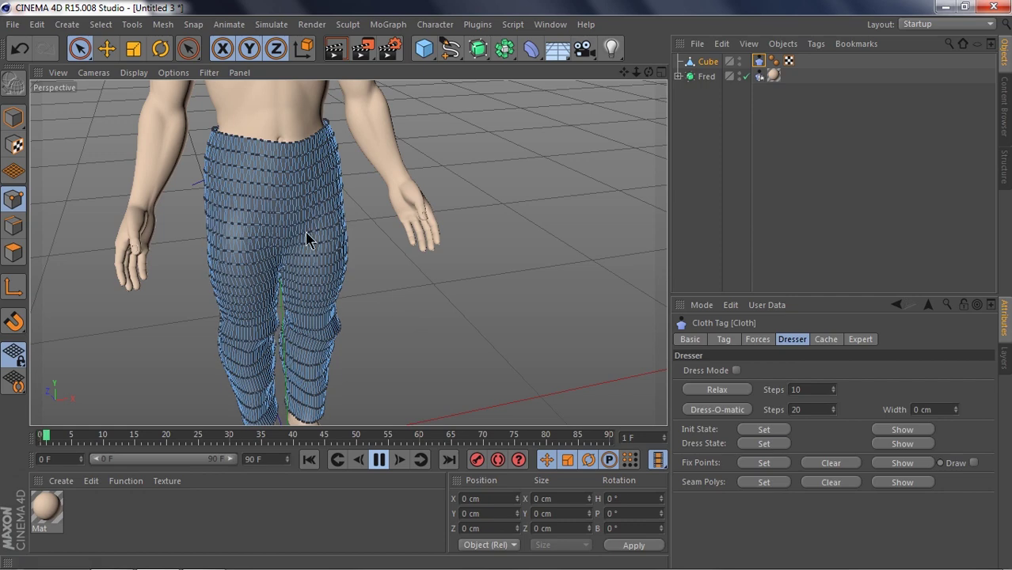
click(377, 461)
click(309, 460)
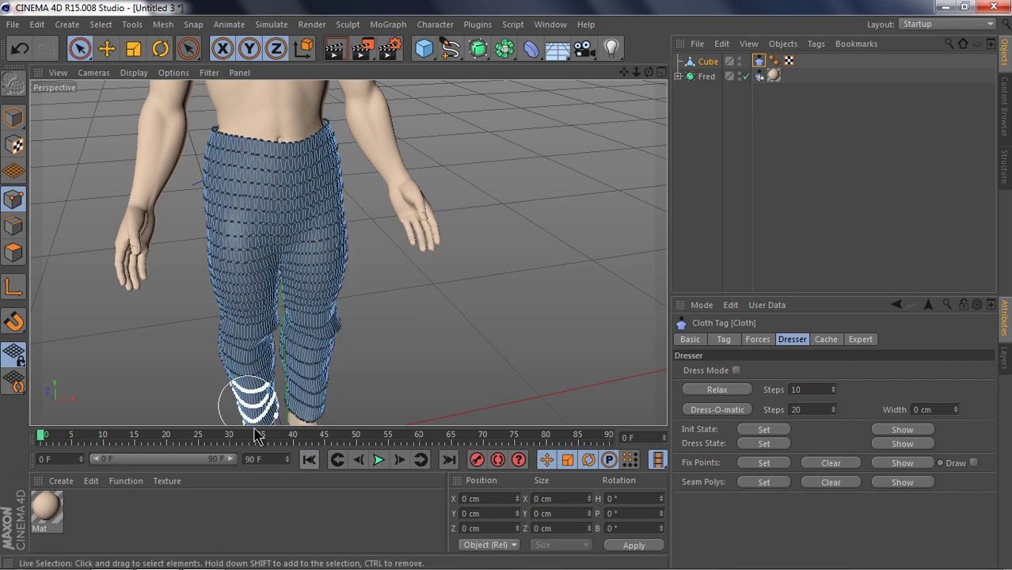
- Switch to model mode, set the cloth's Flexion to 40 % in its tag properties, and deselect the trousers
click(755, 342)
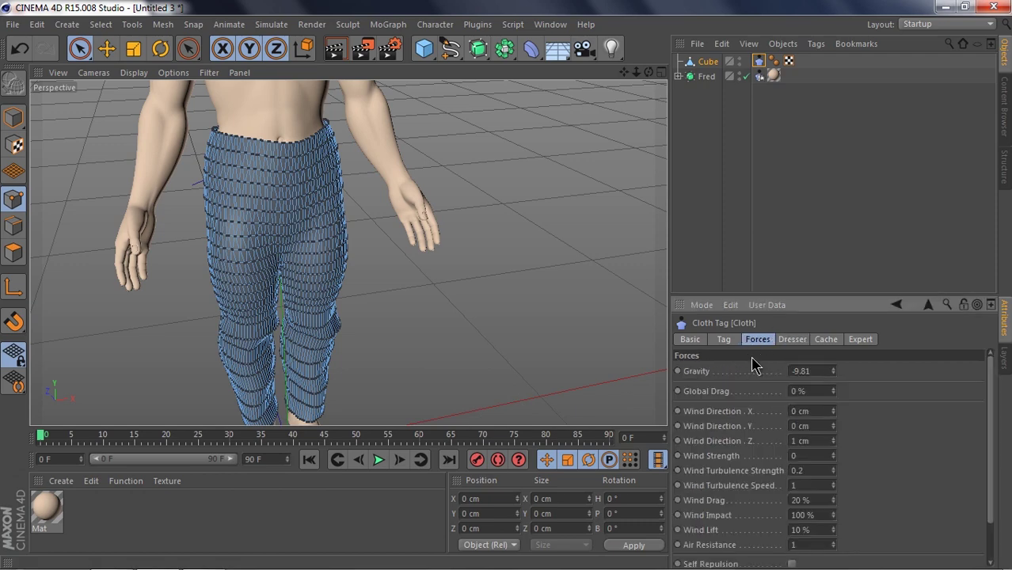
click(15, 117)
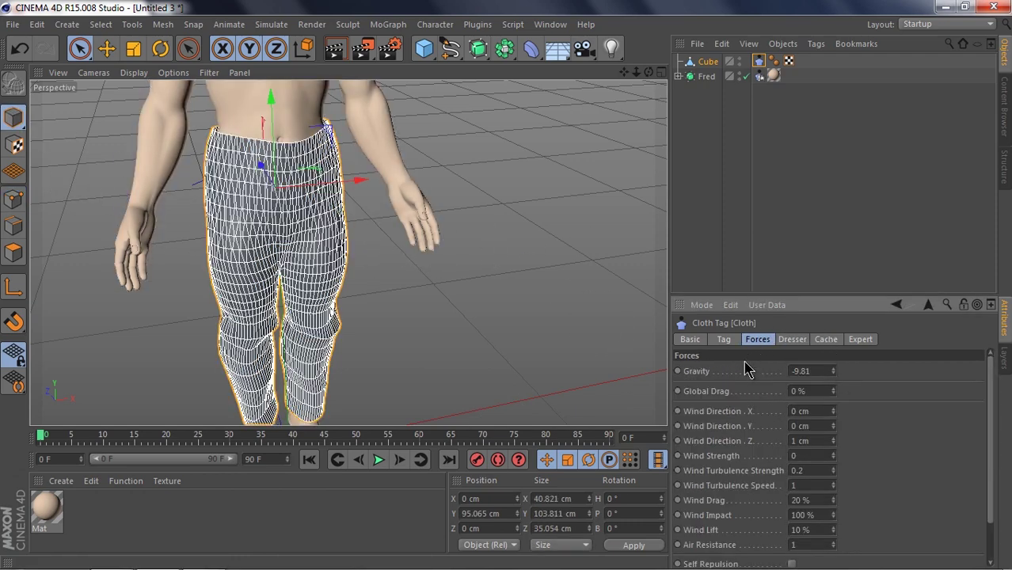
click(724, 341)
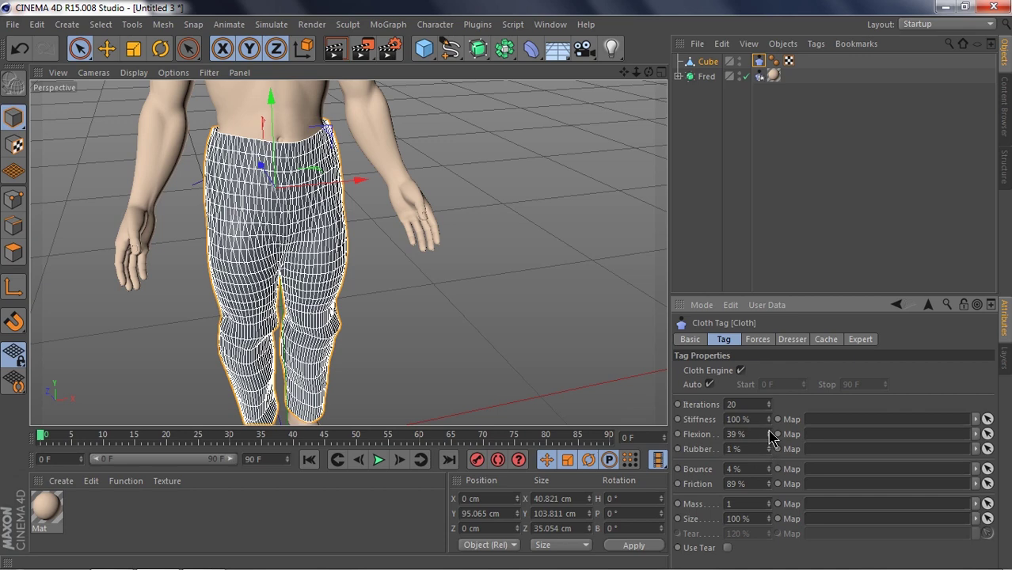
click(487, 221)
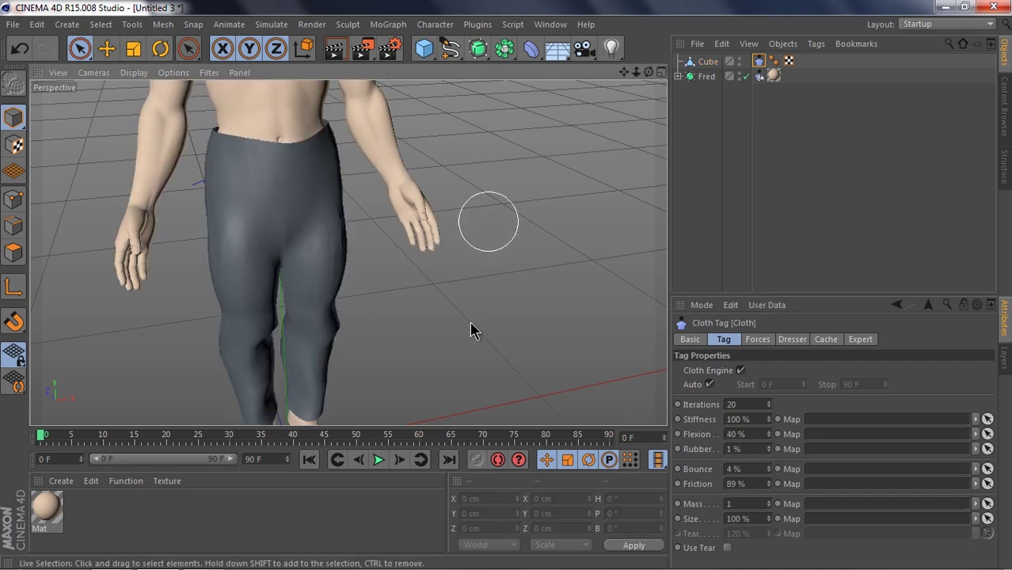
- Run the cloth simulation to frame 20 and inspect the folds around the crotch and legs
click(380, 461)
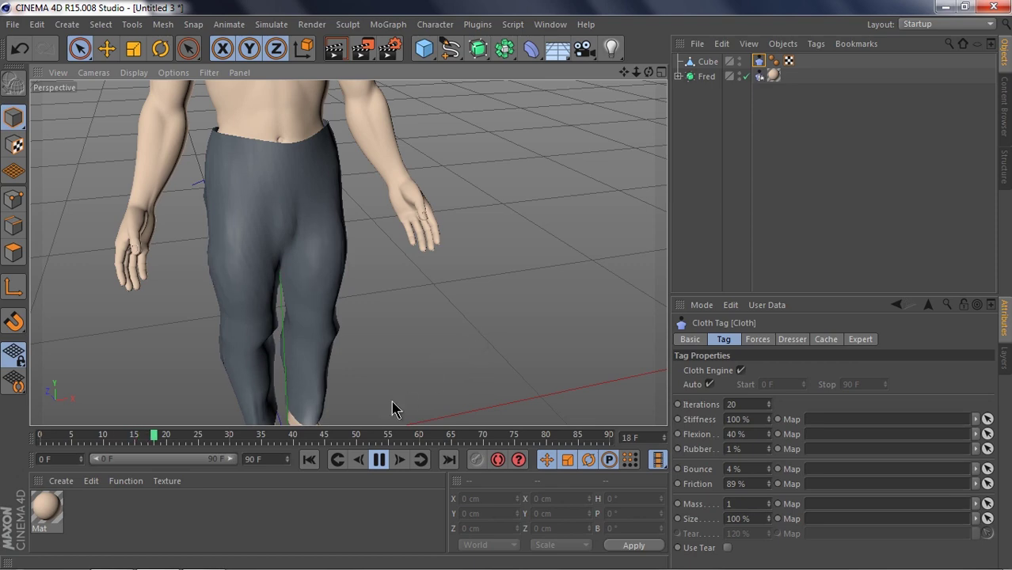
click(378, 460)
alt+drag(451, 396, 264, 316)
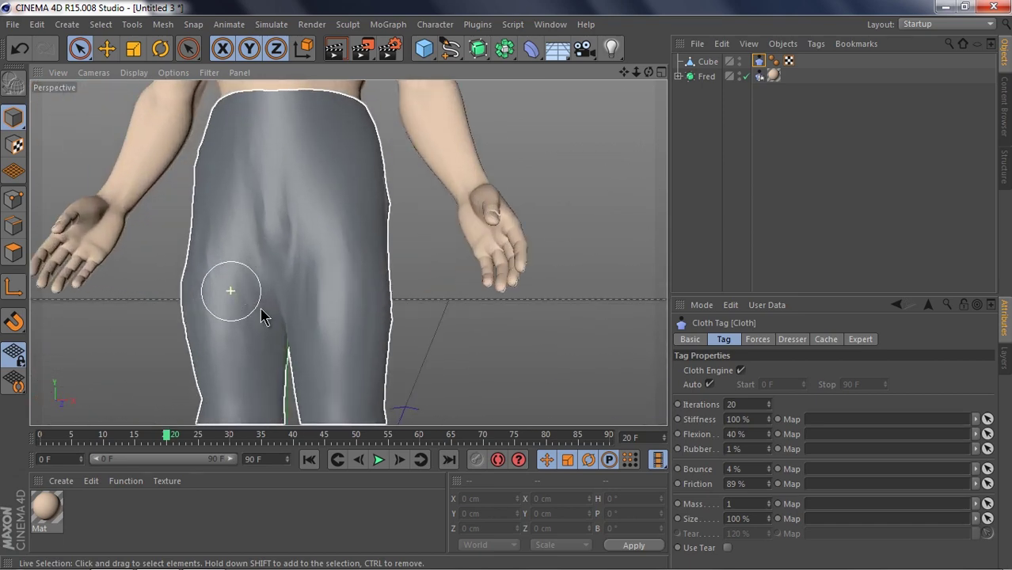
alt+drag(435, 285, 412, 287)
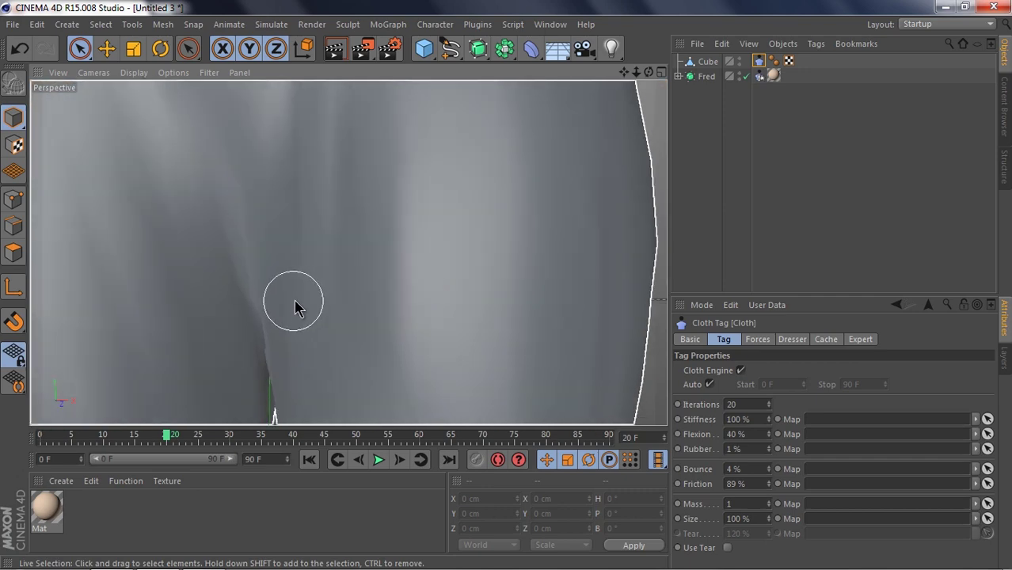
alt+drag(343, 267, 306, 211)
alt+drag(273, 265, 377, 284)
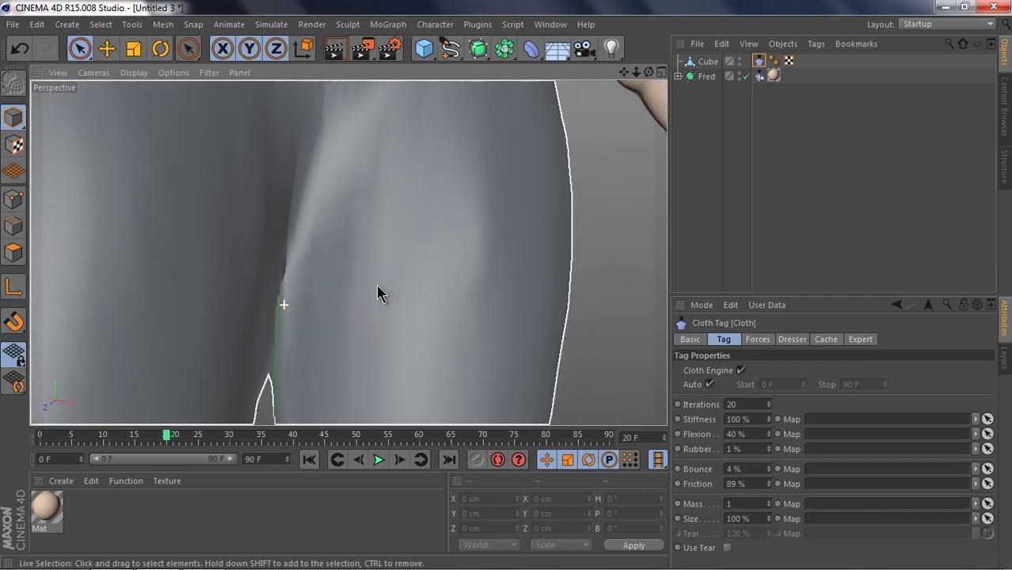
scroll(349, 290, down, 7)
scroll(434, 290, down, 2)
alt+drag(442, 291, 412, 349)
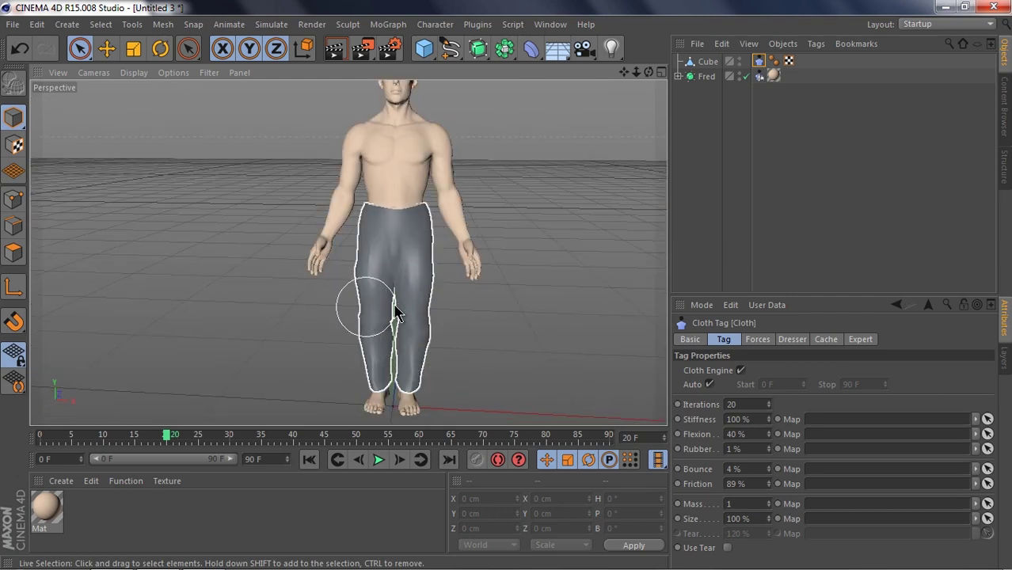
- Add a Subdivision Surface and make the Cube its child
click(473, 50)
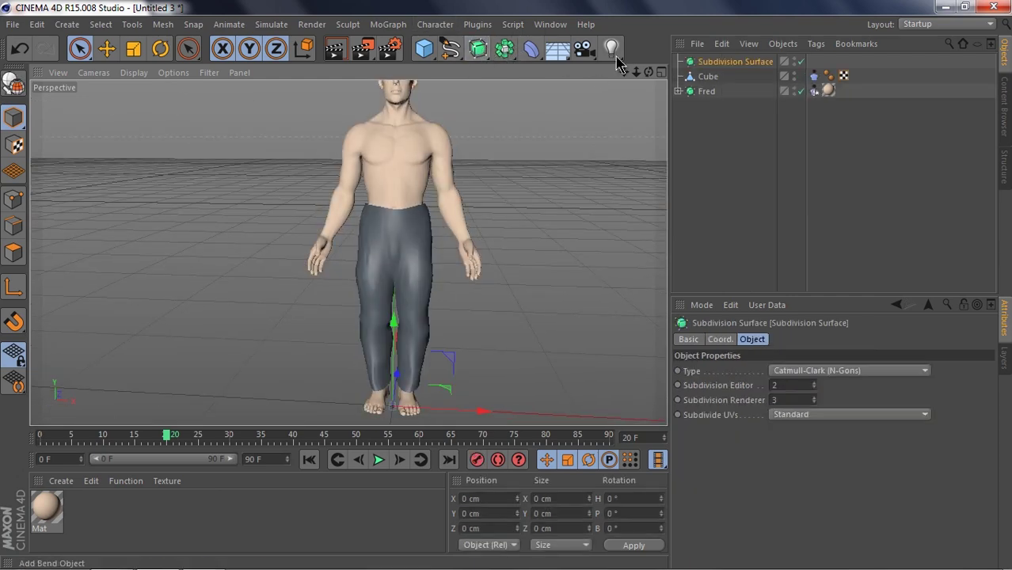
drag(709, 81, 711, 61)
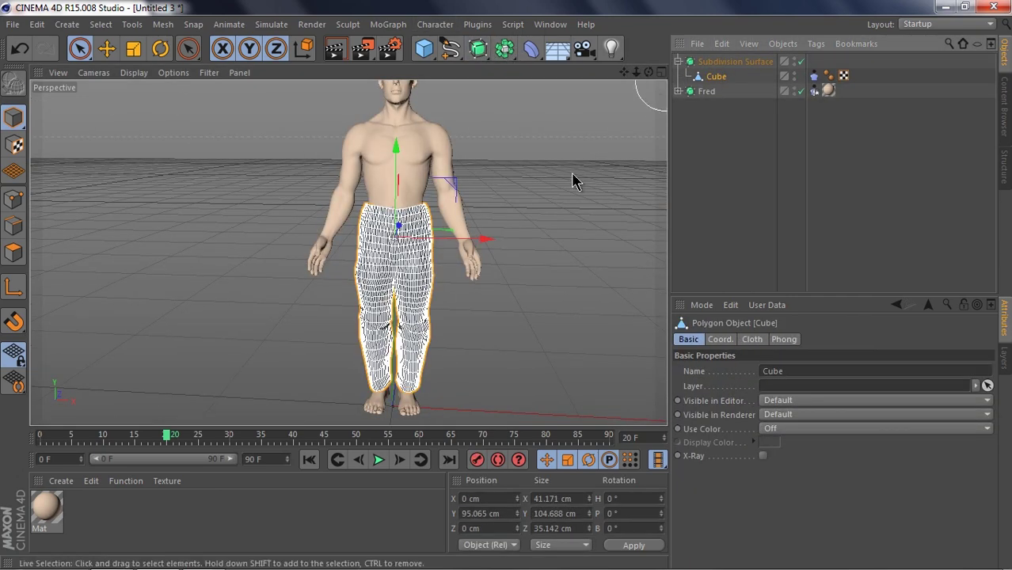
click(514, 266)
- Set the Subdivision Surface's editor subdivision to 4, then deselect it and view the smoothed trousers from the side
scroll(413, 276, up, 5)
click(726, 62)
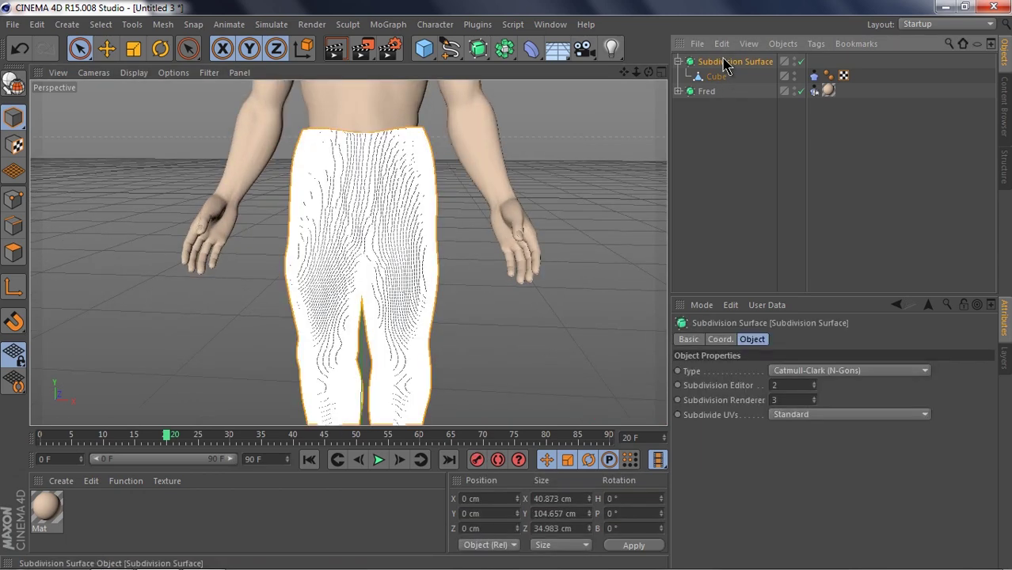
click(814, 383)
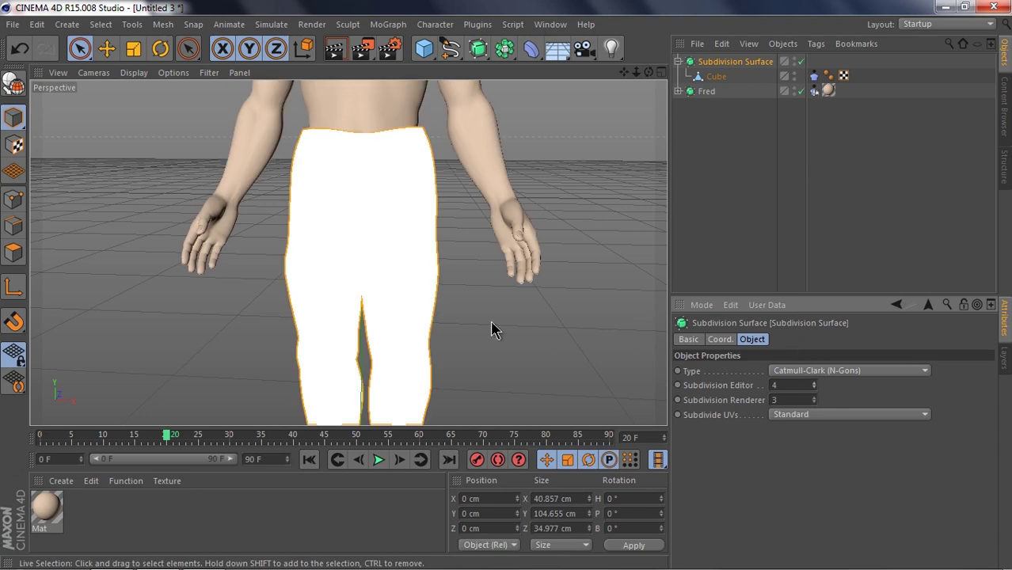
click(427, 307)
click(648, 238)
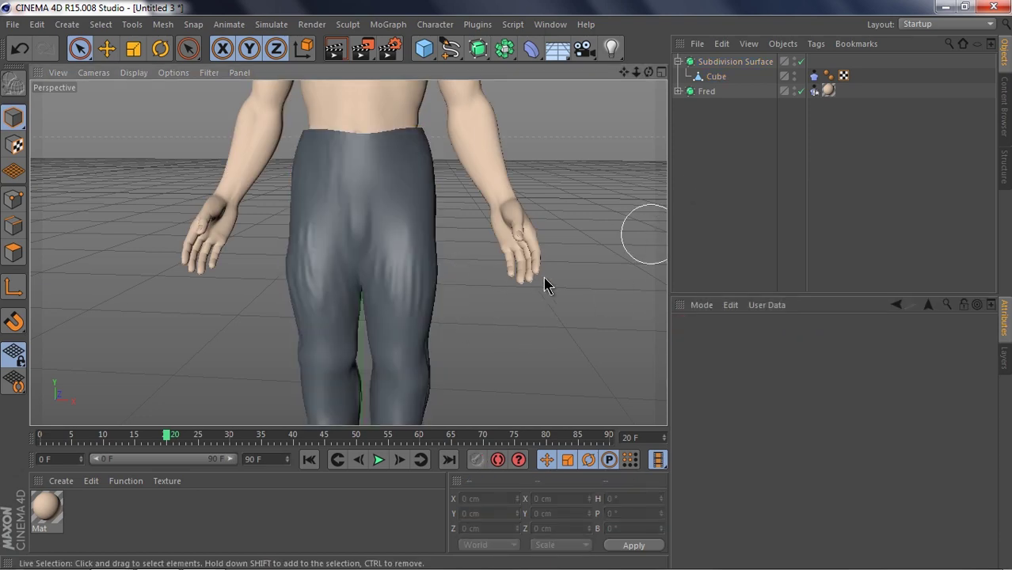
alt+drag(540, 277, 262, 412)
scroll(509, 288, down, 4)
mouse_move(207, 561)
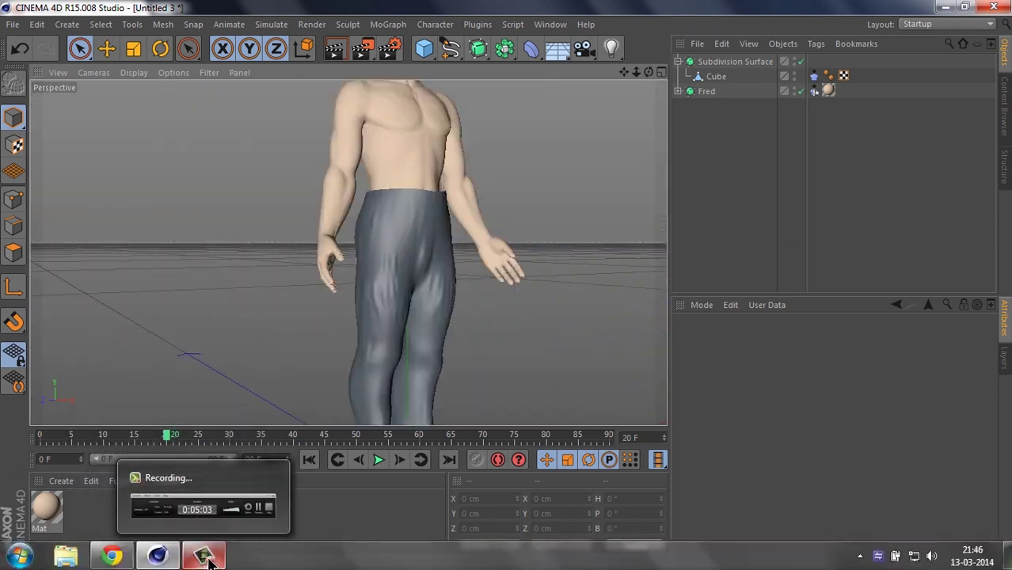
click(428, 373)
click(598, 327)
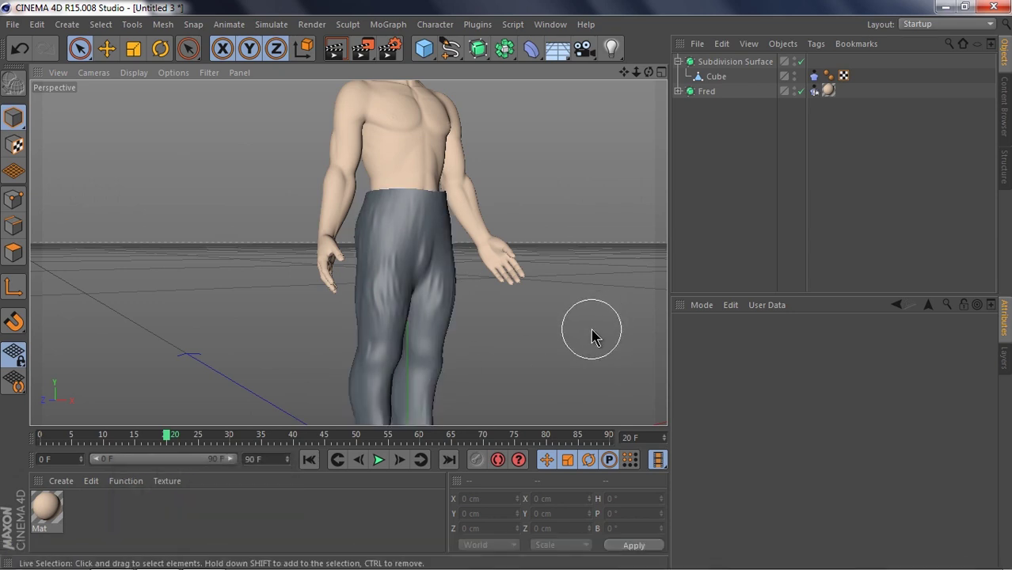